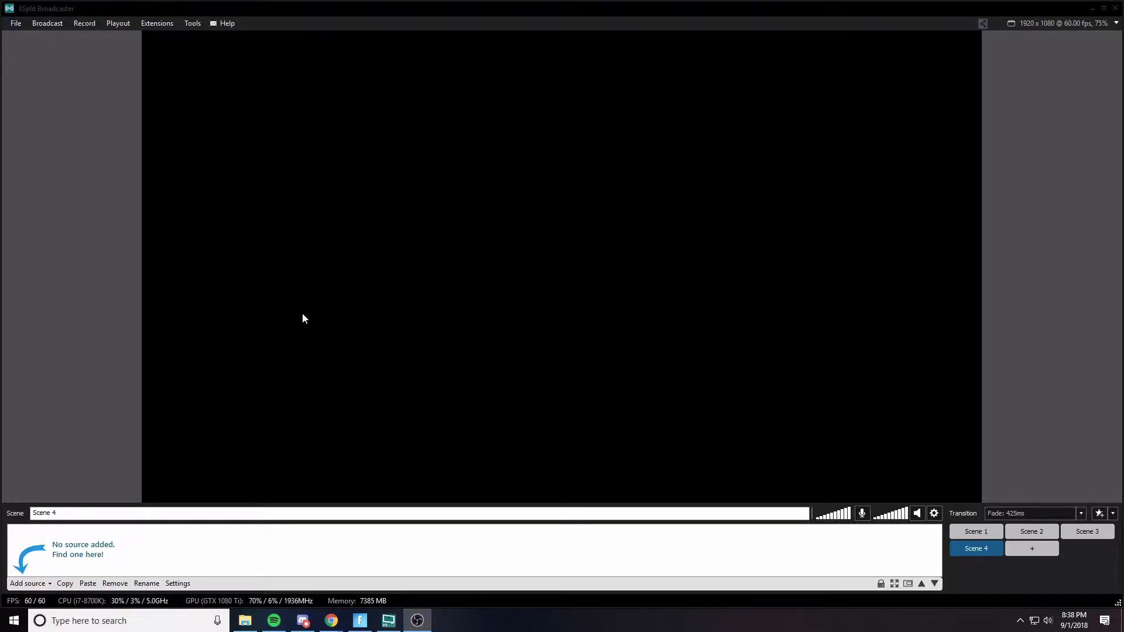
- Add a Fortnite (DX11) game capture source to Scene 4 and stretch it to fill the canvas
left_click(26, 584)
left_click(26, 586)
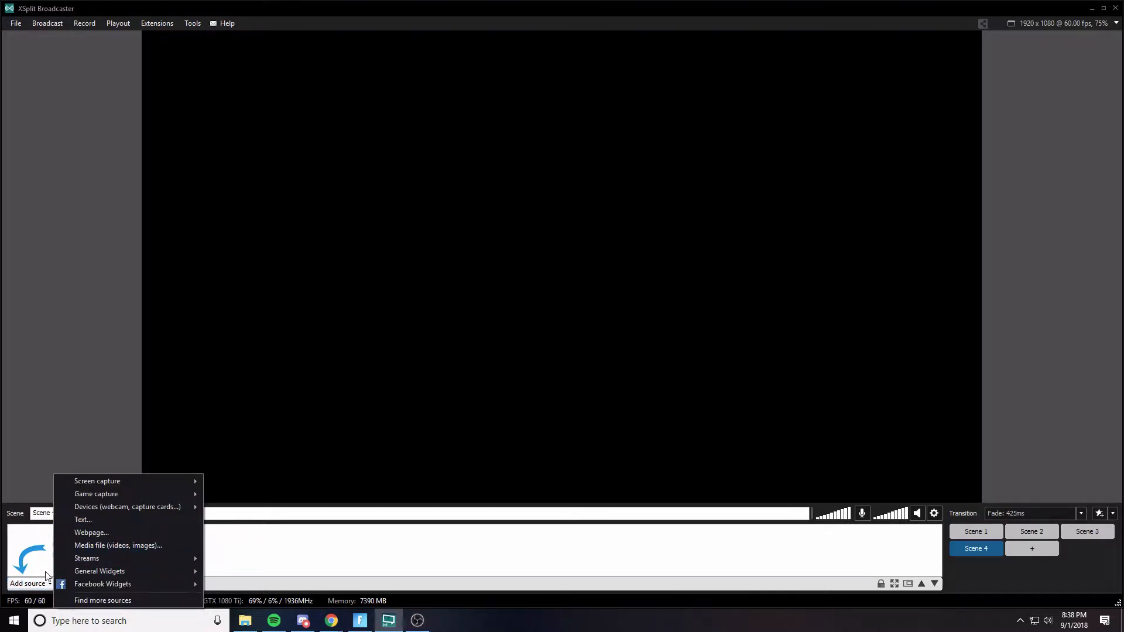
left_click(29, 586)
left_click(28, 586)
left_click(28, 587)
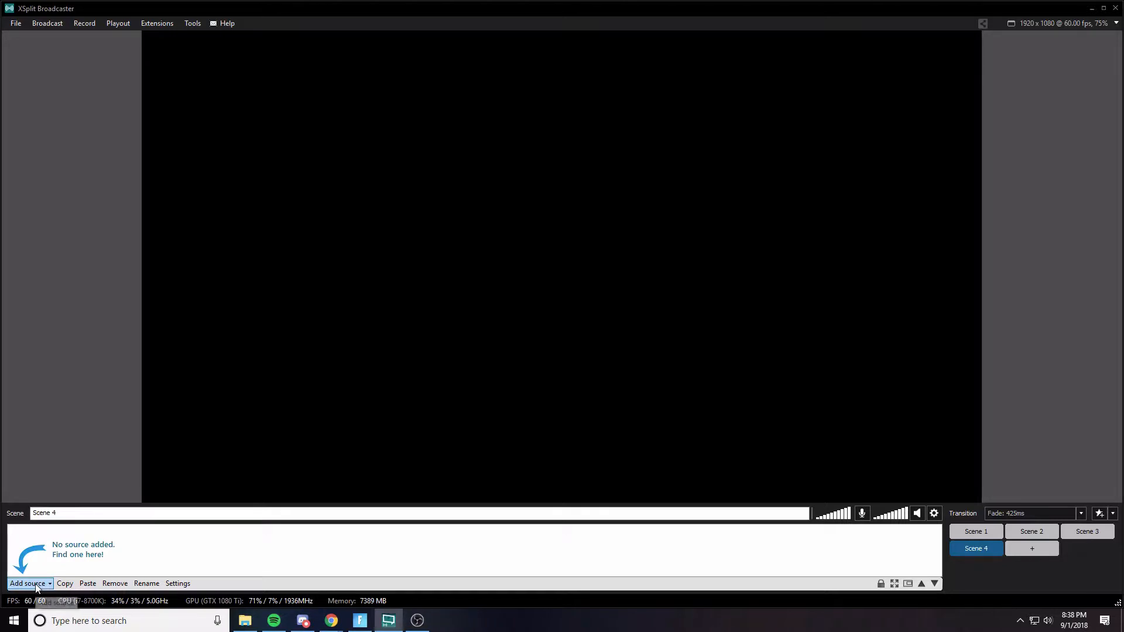
left_click(28, 585)
left_click(27, 585)
left_click(28, 586)
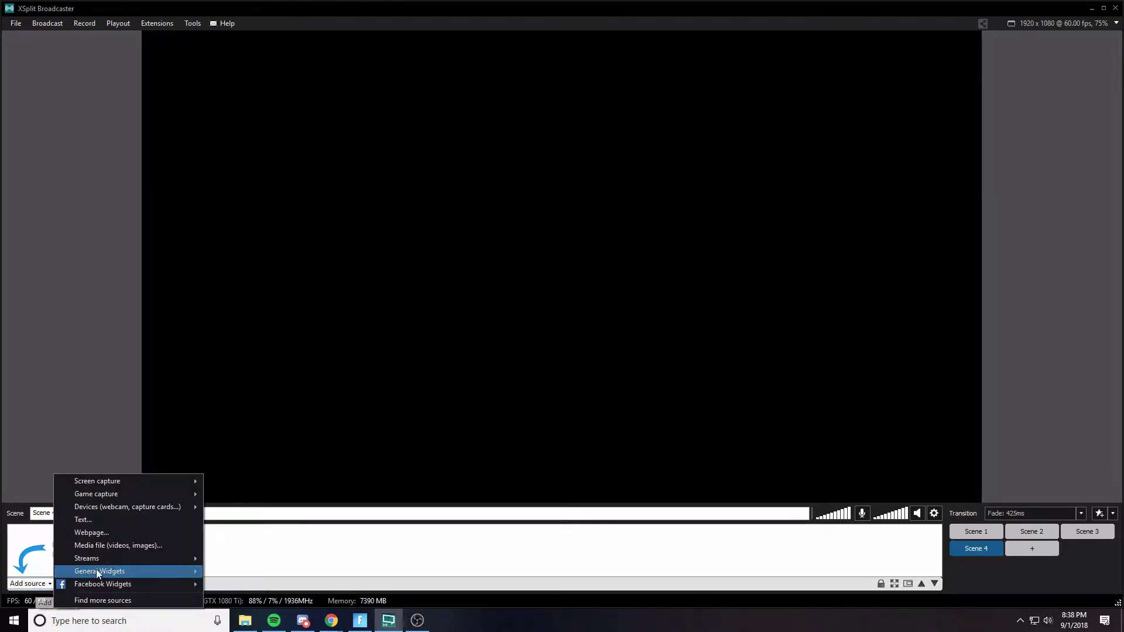
mouse_move(115, 488)
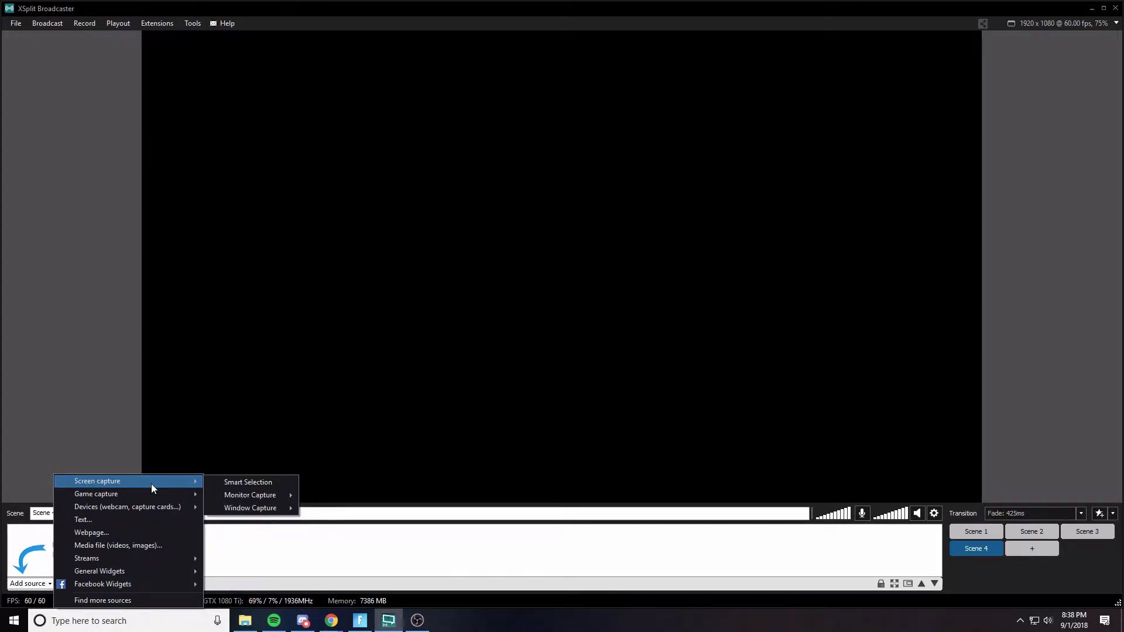
mouse_move(223, 497)
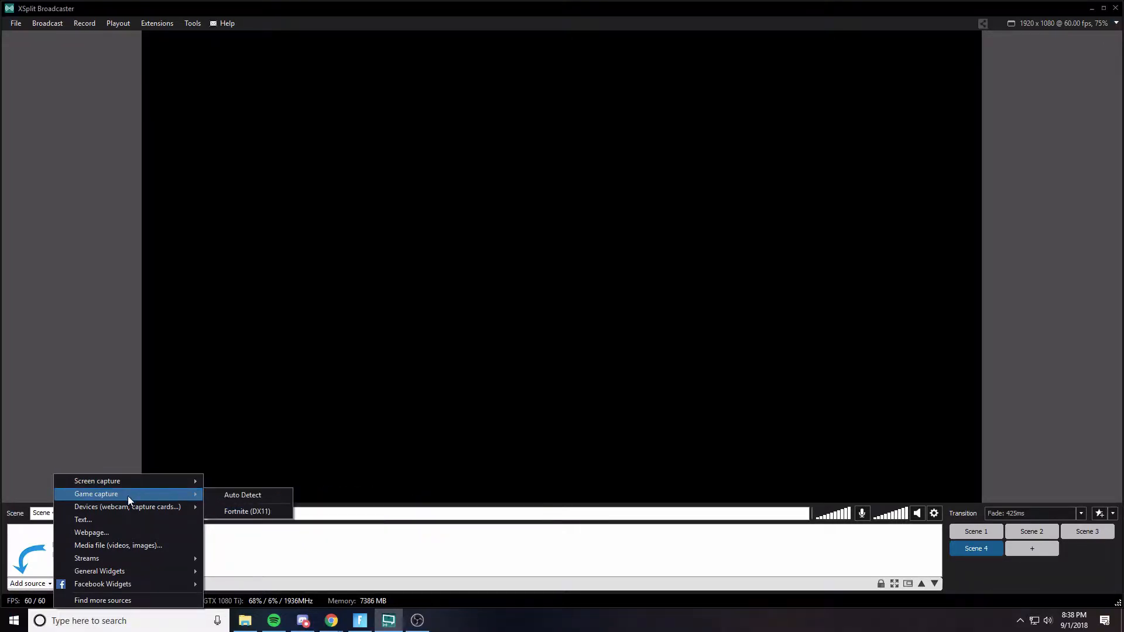
left_click(240, 511)
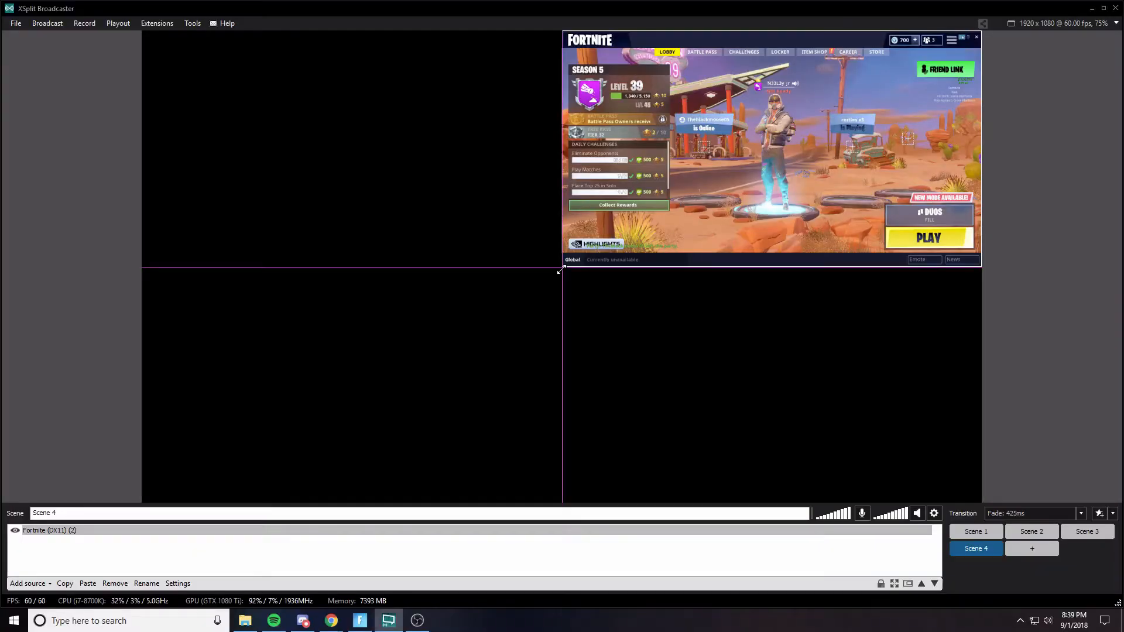
left_click_drag(557, 268, 235, 502)
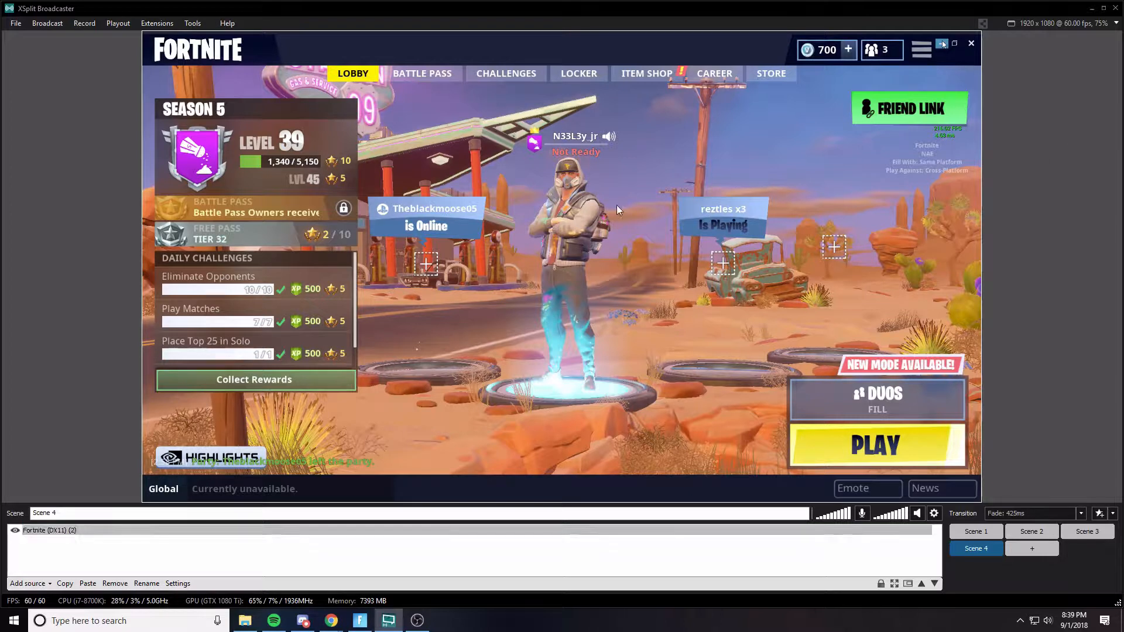
- Add the C922 Pro Stream Webcam as a video source and shrink it into the lower-left corner
left_click(28, 583)
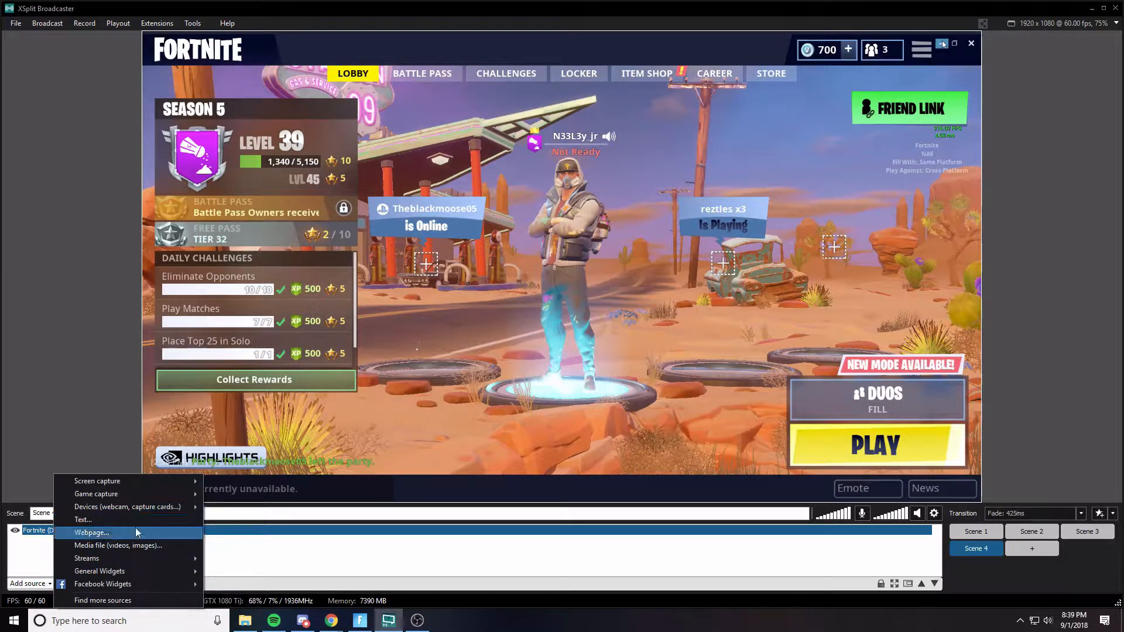
mouse_move(141, 510)
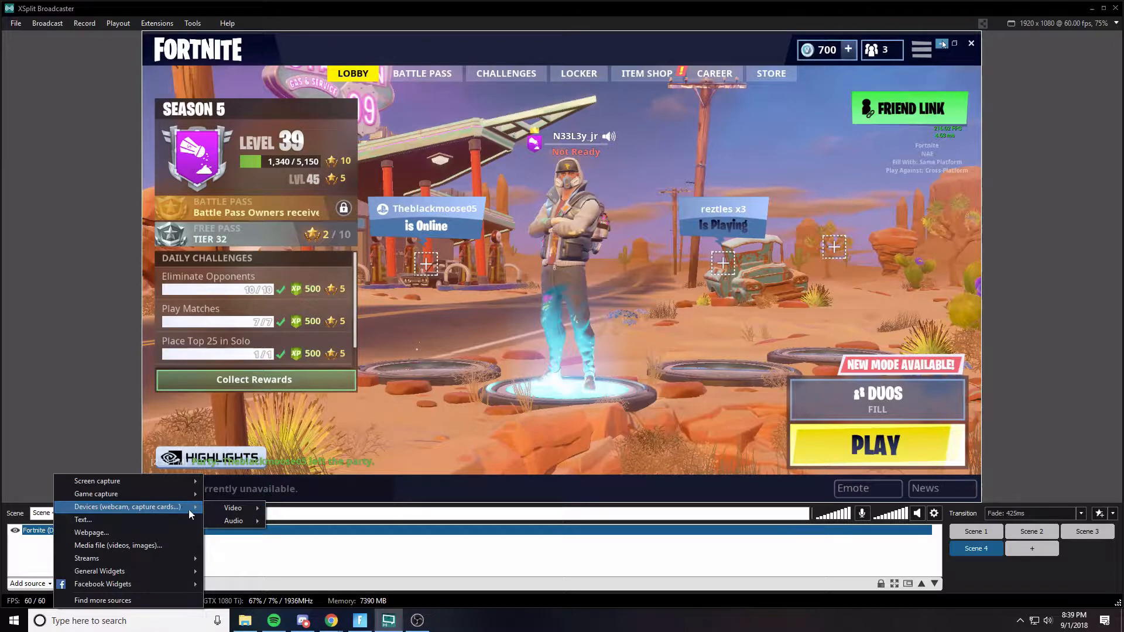
mouse_move(222, 508)
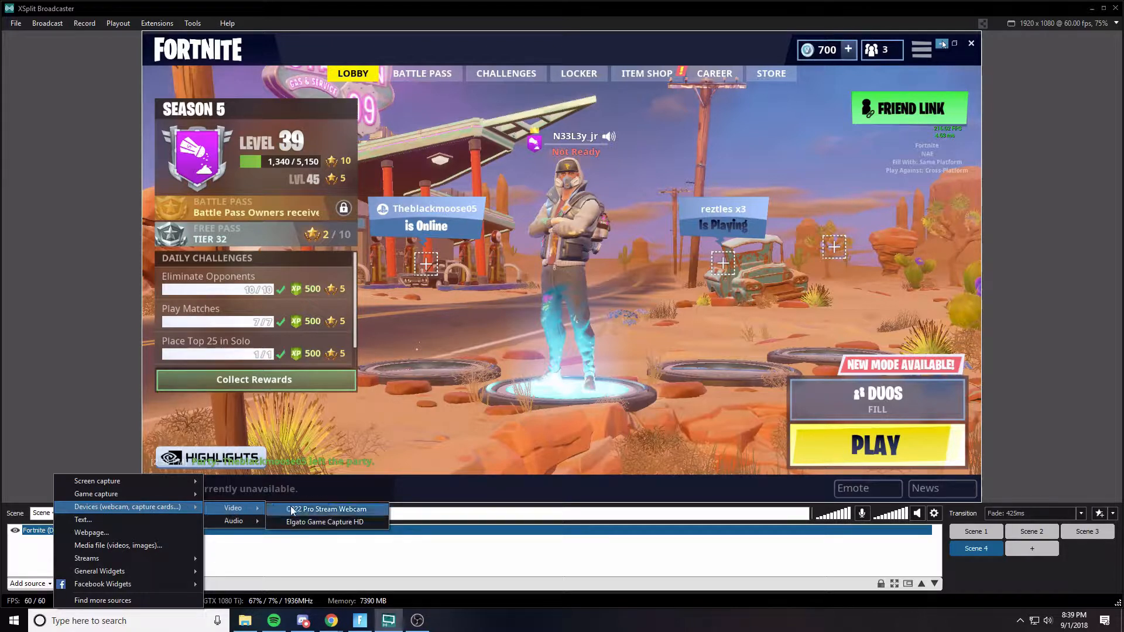
left_click(313, 508)
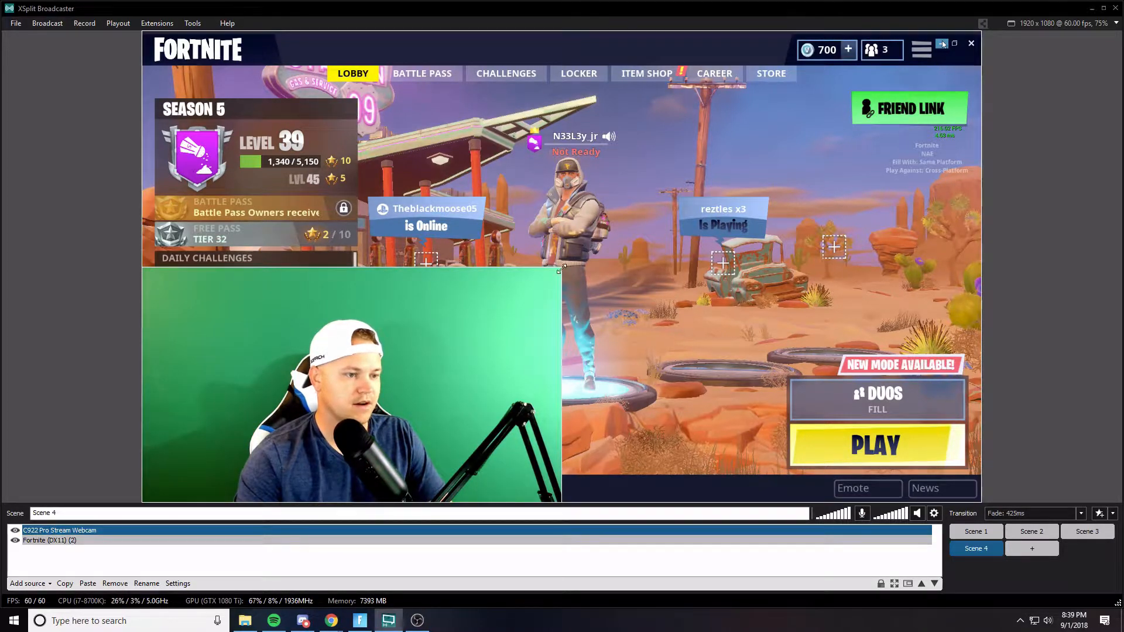
left_click_drag(561, 267, 393, 385)
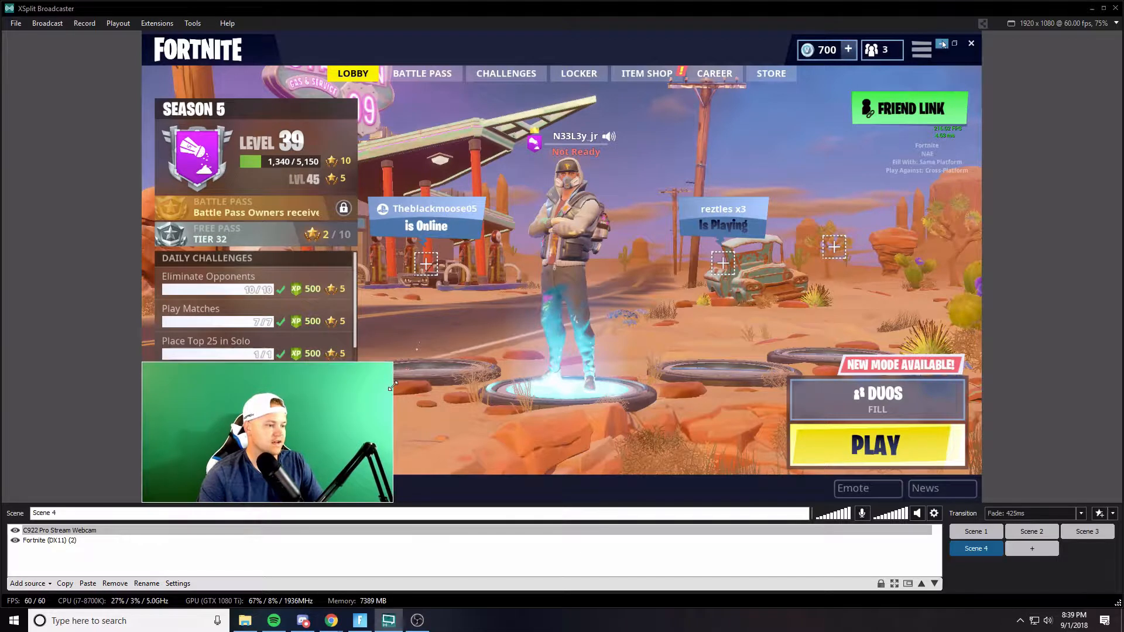
- Open the webcam source's settings and enable Chroma Key with a green key color
left_click(52, 532)
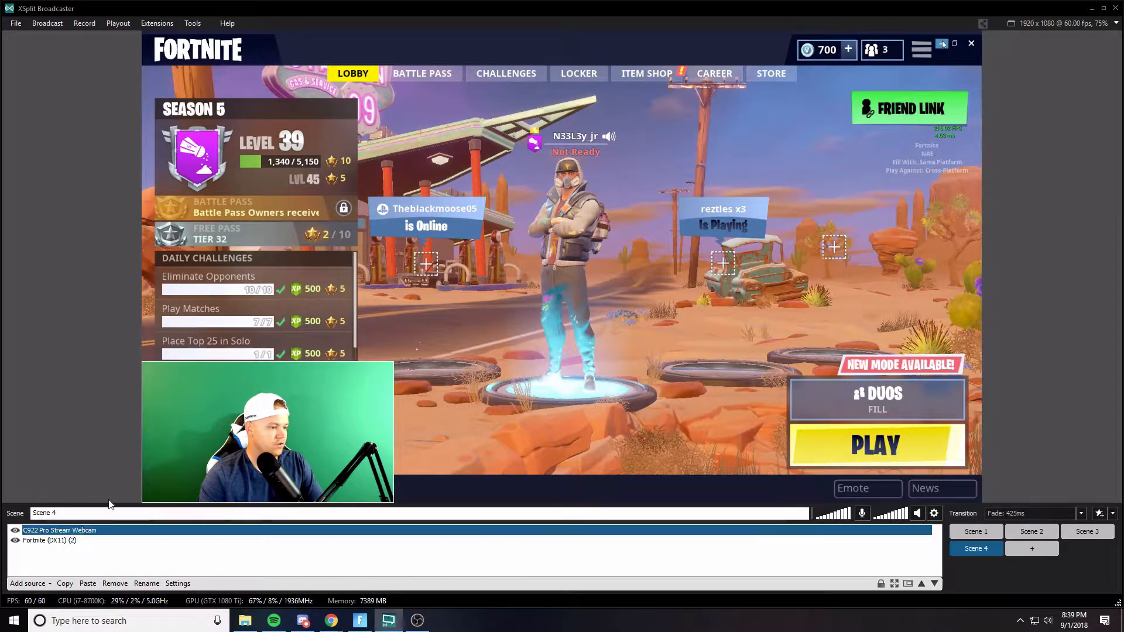
right_click(60, 533)
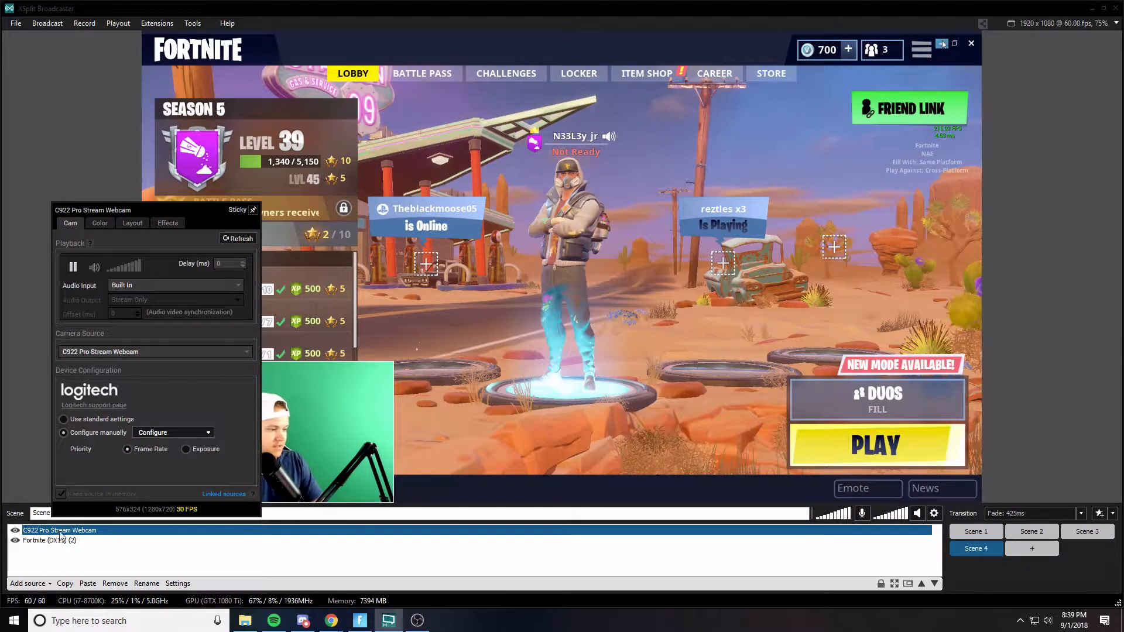
left_click(100, 223)
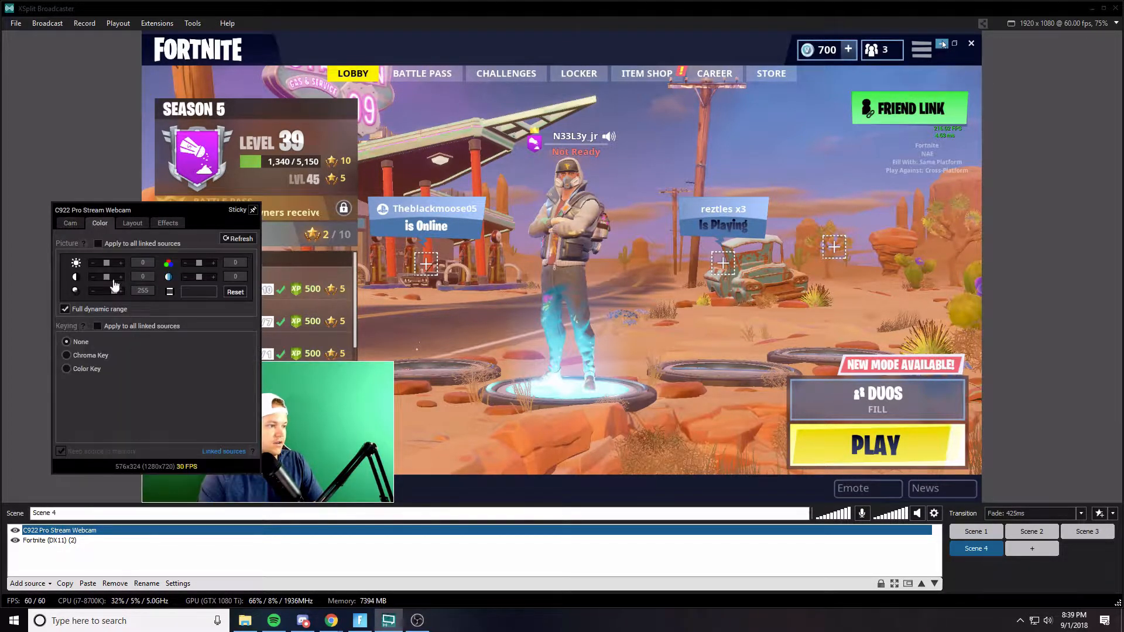
left_click(66, 355)
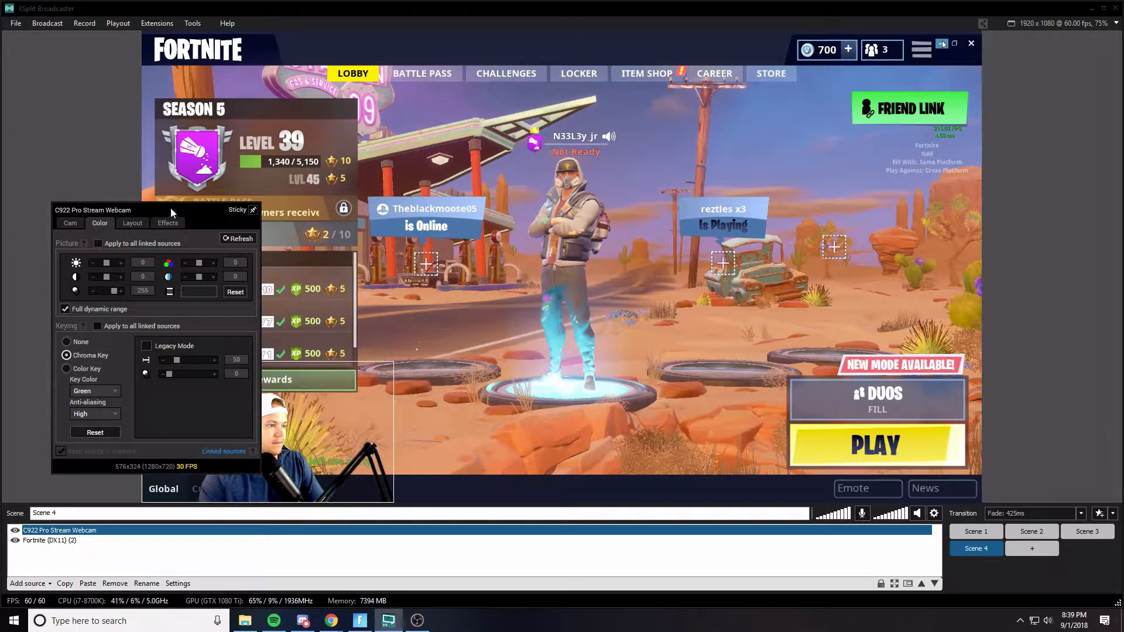
left_click_drag(167, 206, 692, 178)
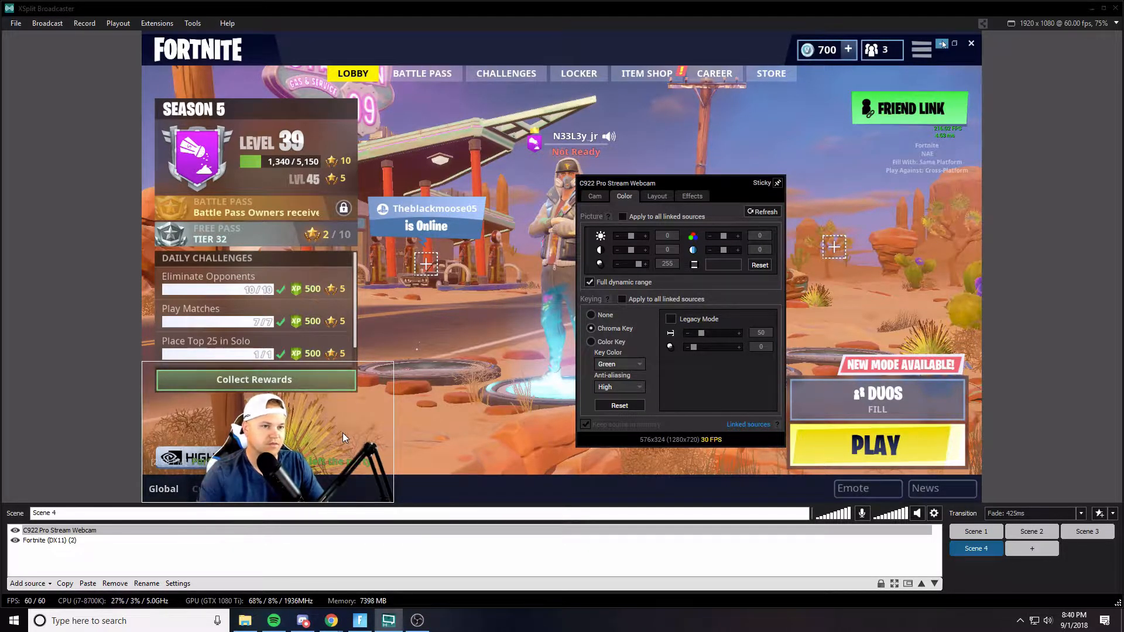
left_click(375, 439)
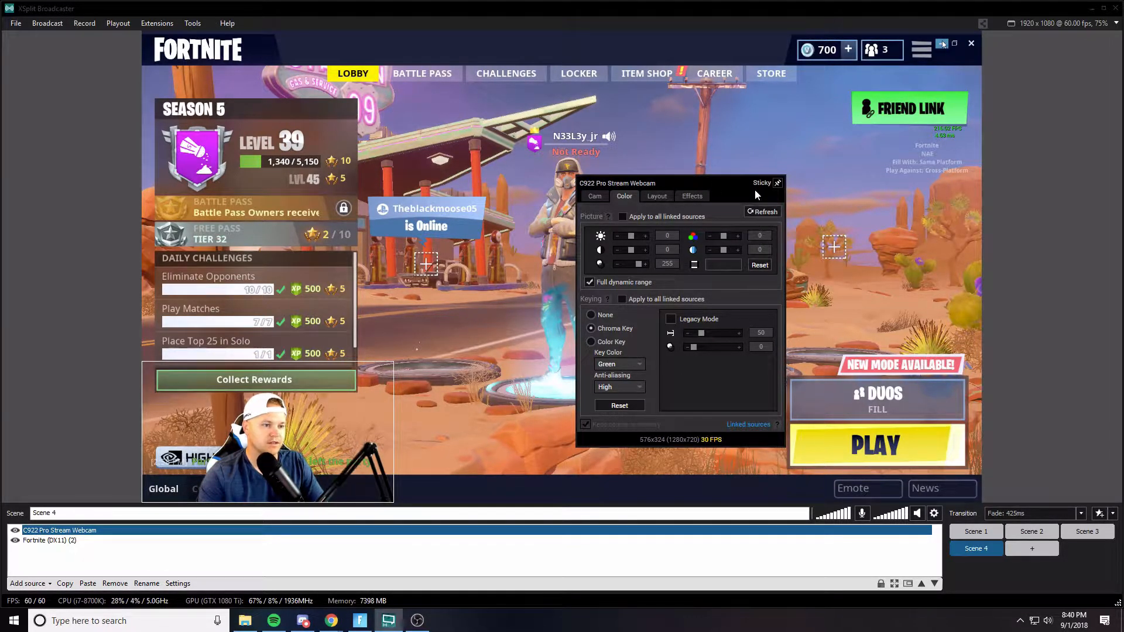
left_click_drag(724, 181, 1034, 181)
left_click(1035, 155)
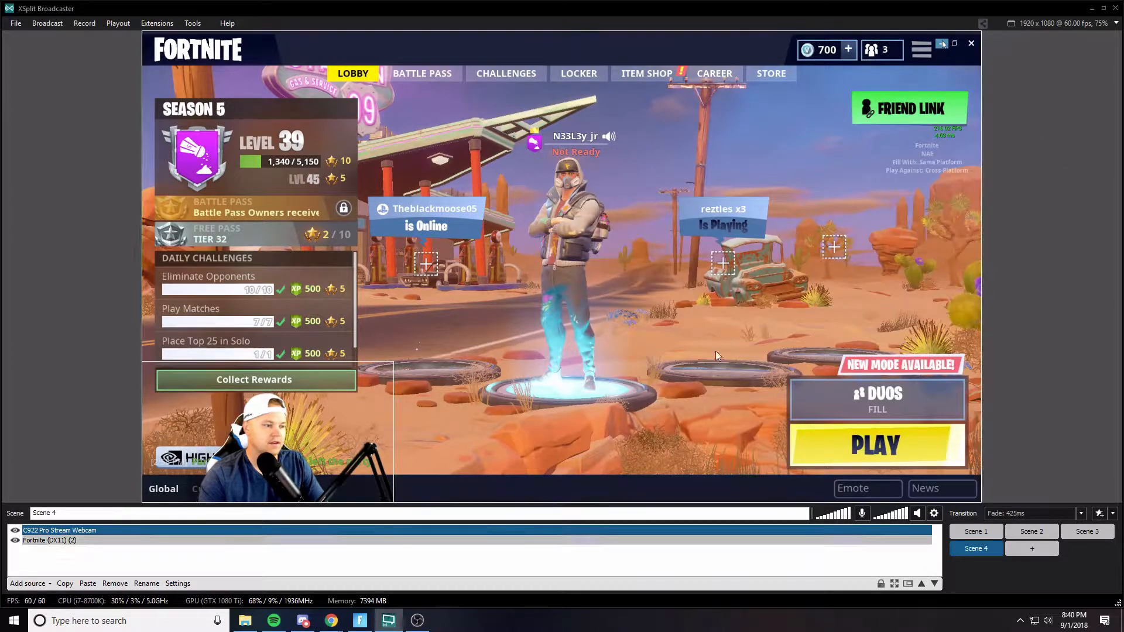
mouse_move(393, 361)
left_mouse_down()
mouse_move(471, 329)
mouse_move(313, 417)
mouse_move(413, 352)
mouse_move(401, 387)
mouse_move(394, 362)
left_mouse_up()
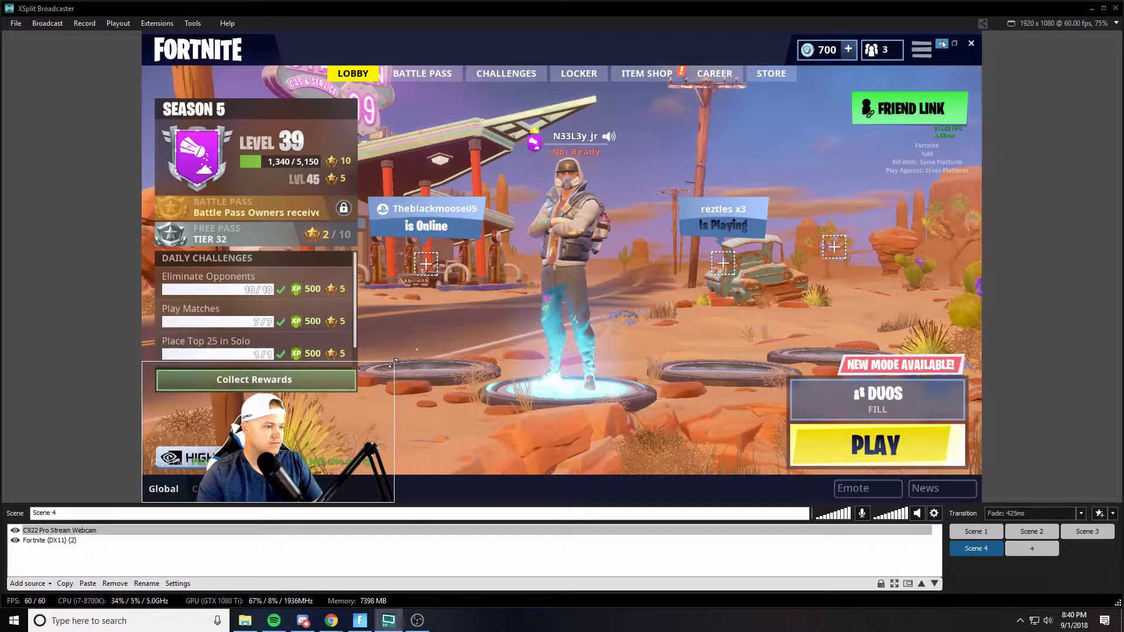
left_click(28, 584)
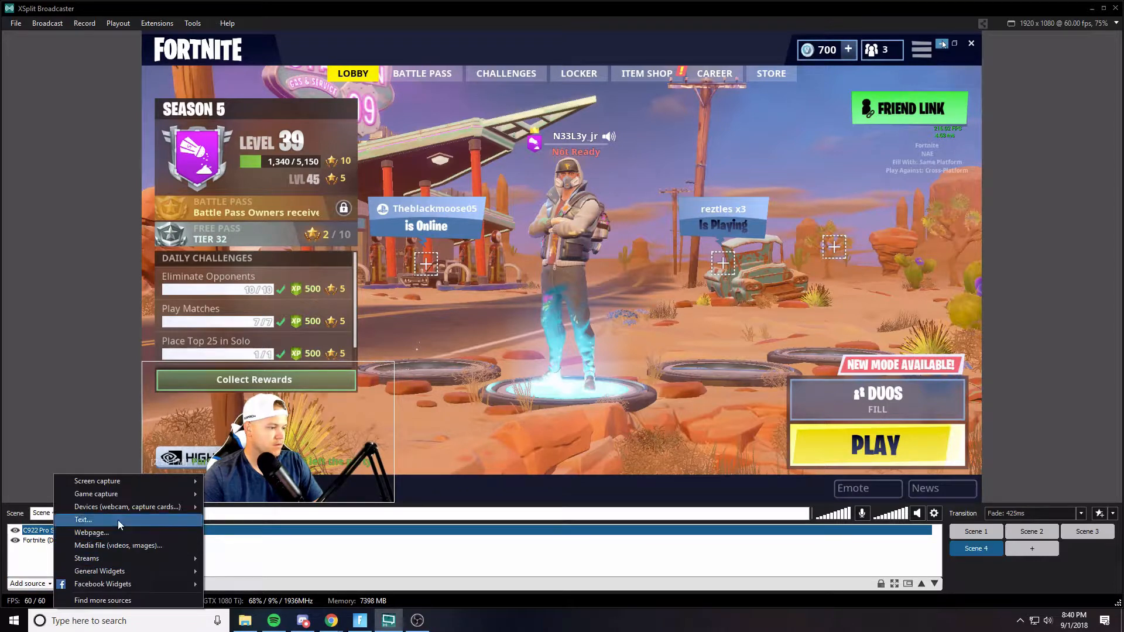
mouse_move(125, 507)
mouse_move(227, 522)
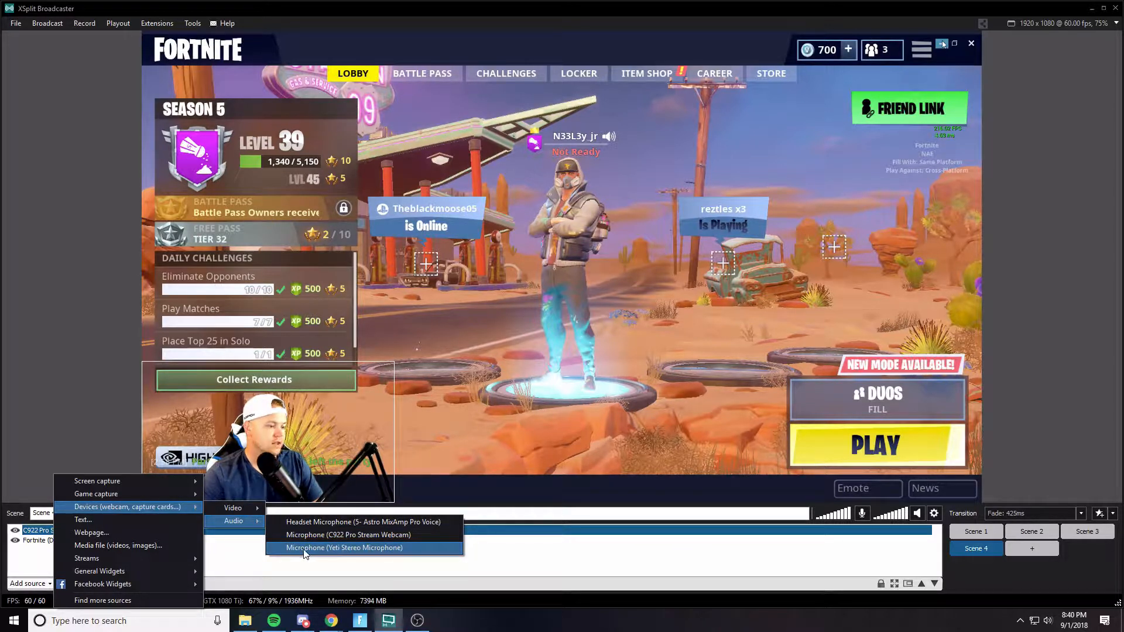
left_click(129, 521)
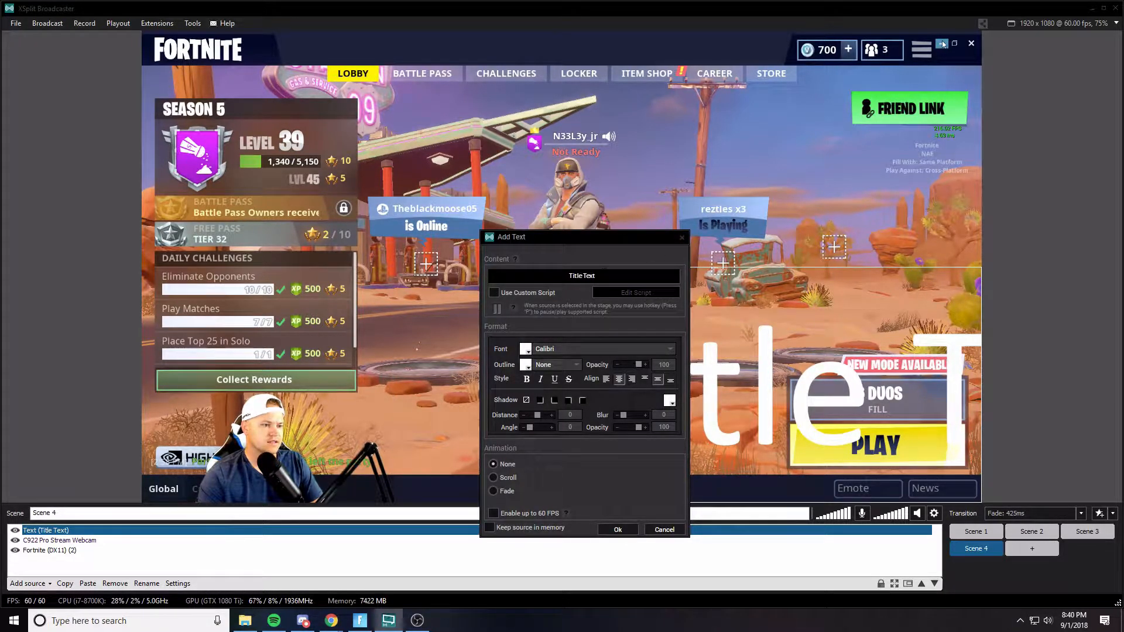
left_click_drag(599, 276, 570, 276)
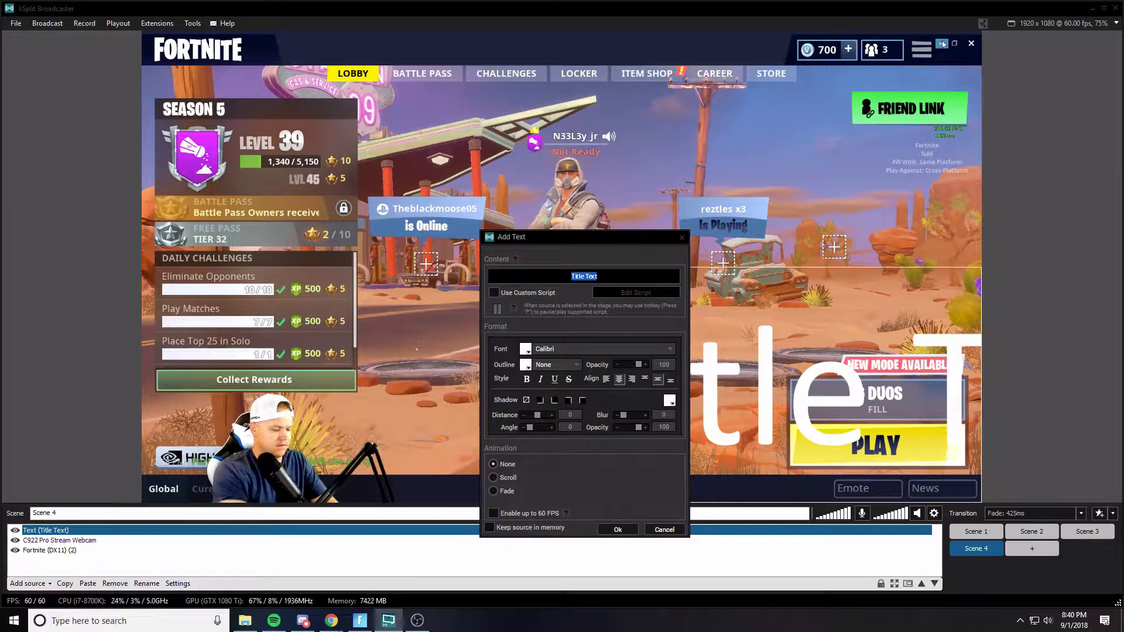
type("Ryan")
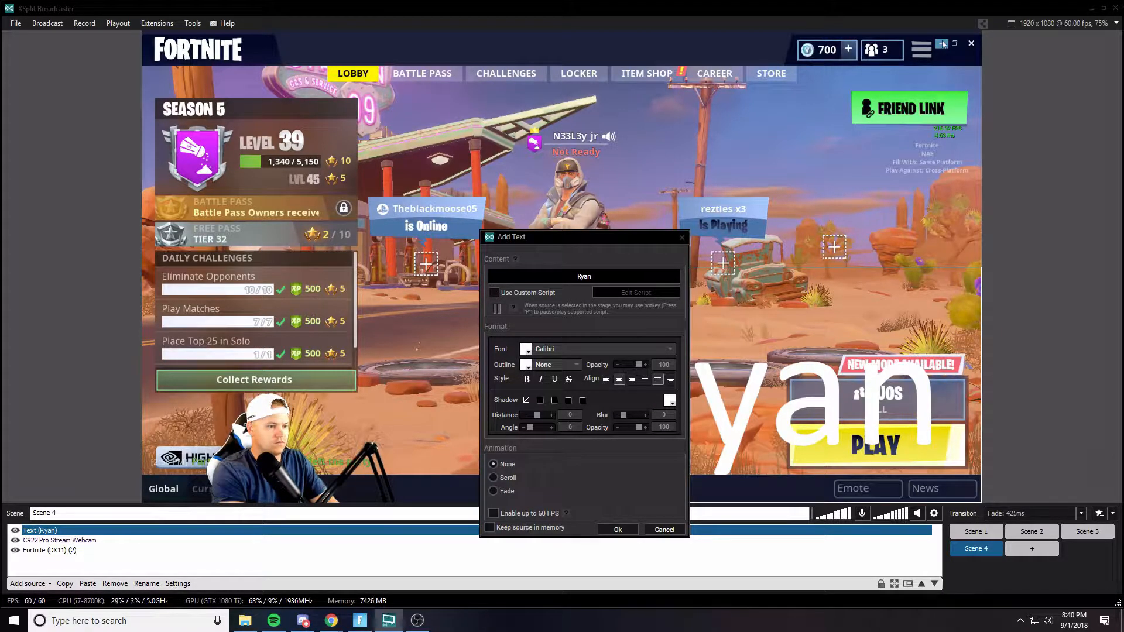
type("Neeley")
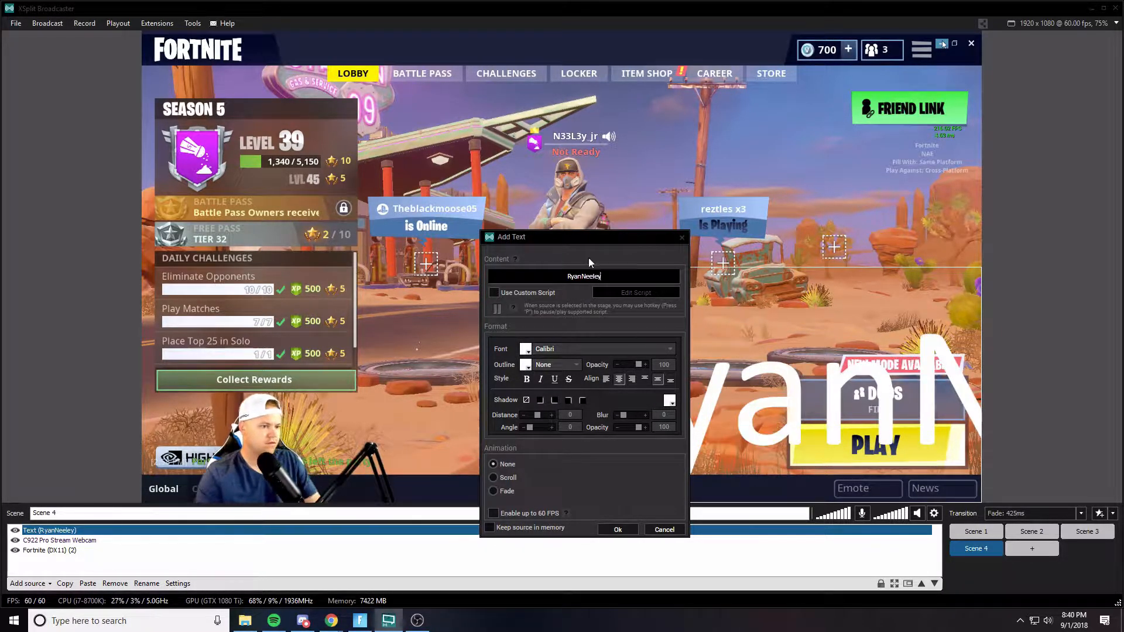
left_click(682, 238)
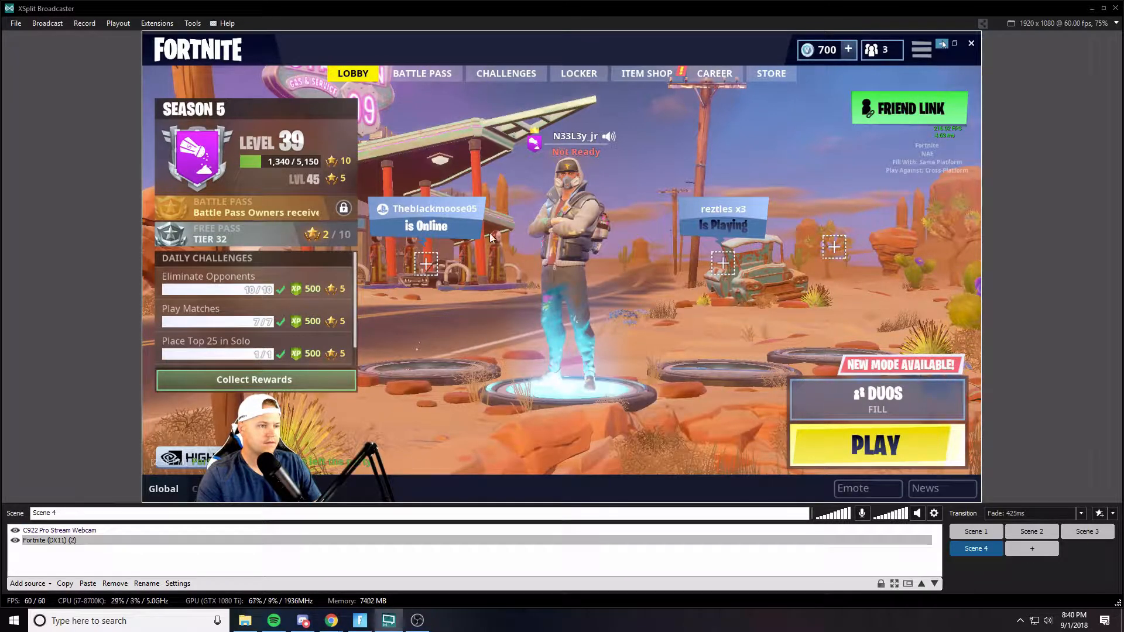
- Add a text source whose content is the streamer's name
left_click(35, 588)
left_click(110, 521)
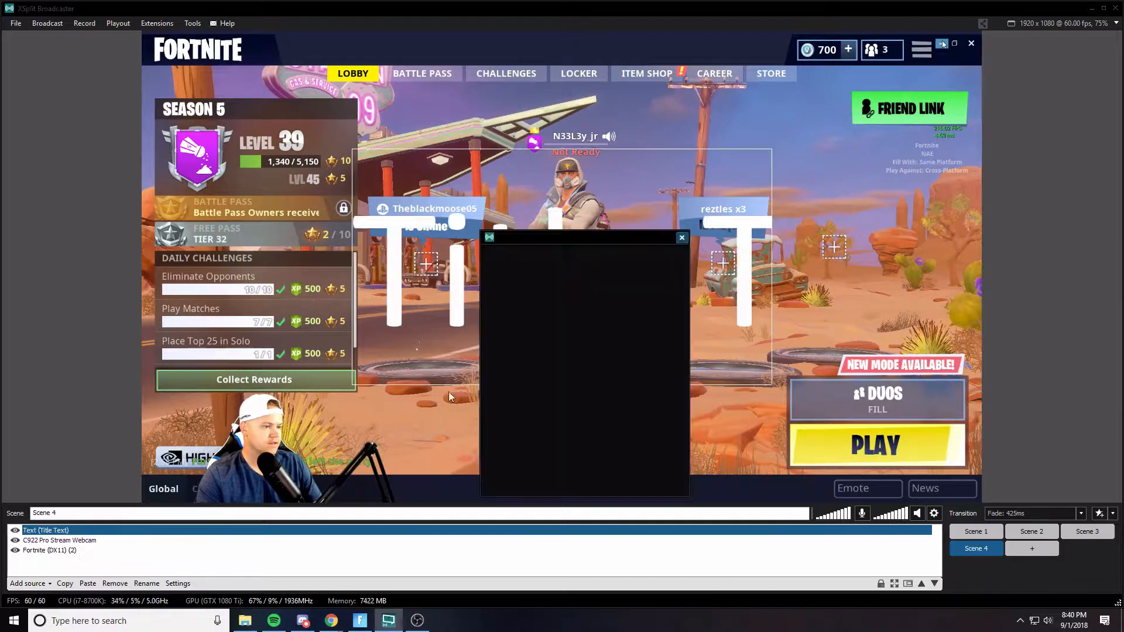
key("ctrl+a")
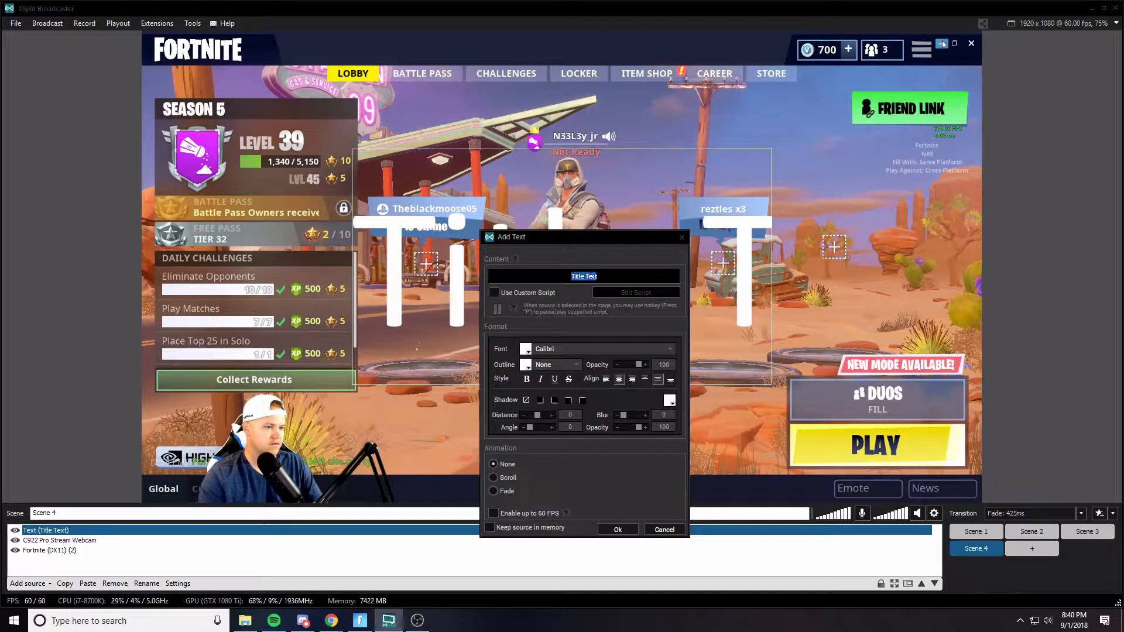
type("RyanNeeley")
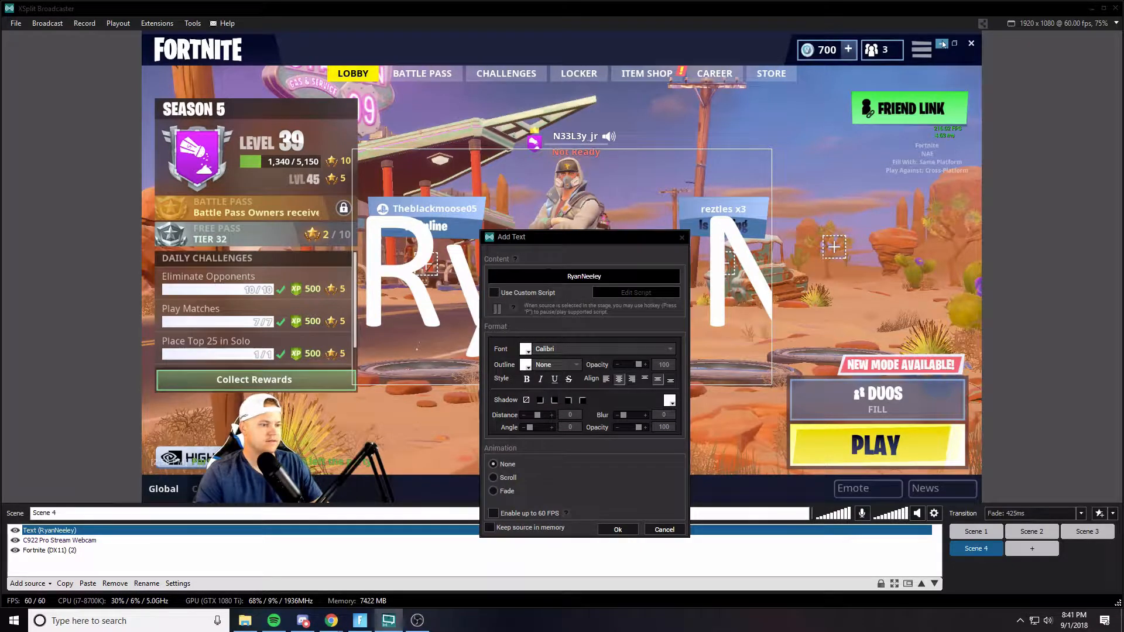
left_click(617, 530)
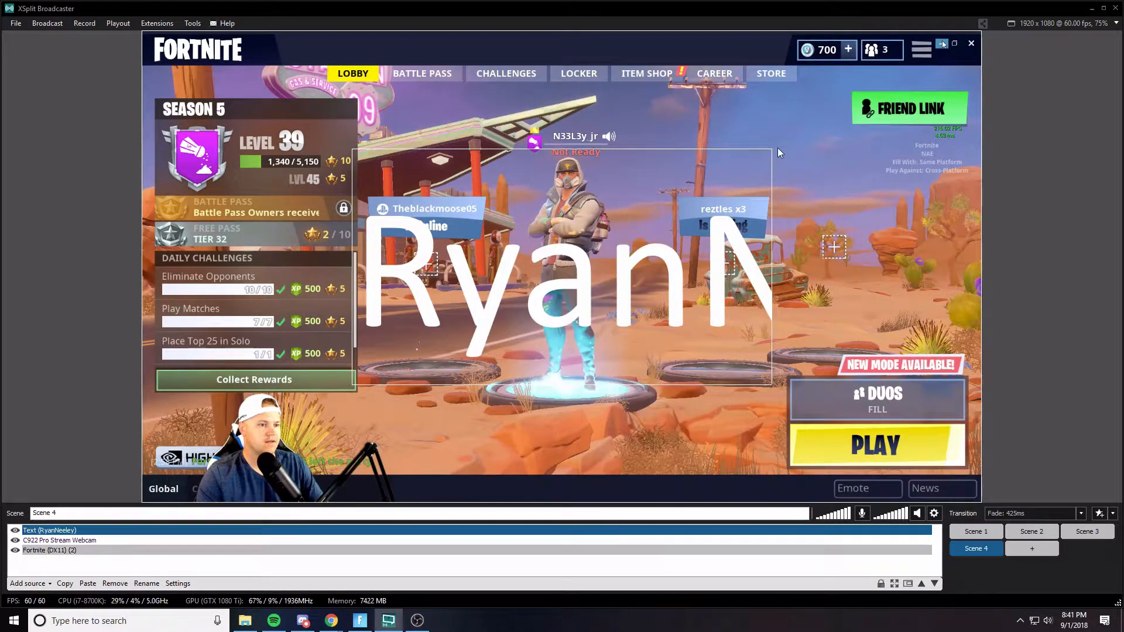
- Shrink the name text and move it to the bottom centre of the canvas
left_click_drag(773, 149, 1031, 292)
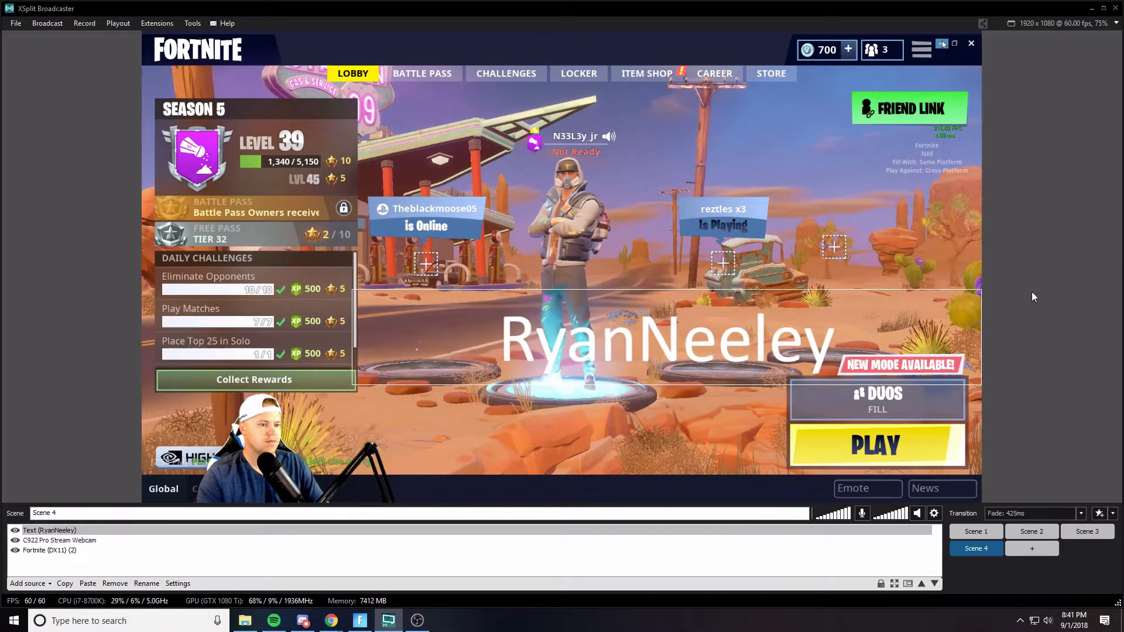
left_click_drag(798, 337, 700, 428)
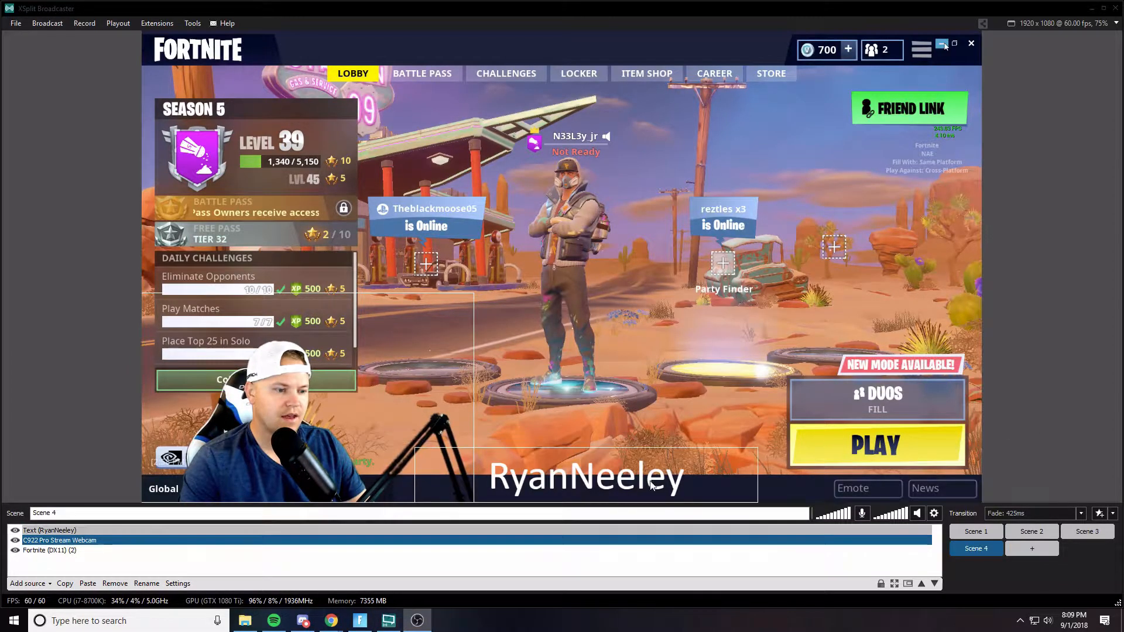
left_click(680, 487)
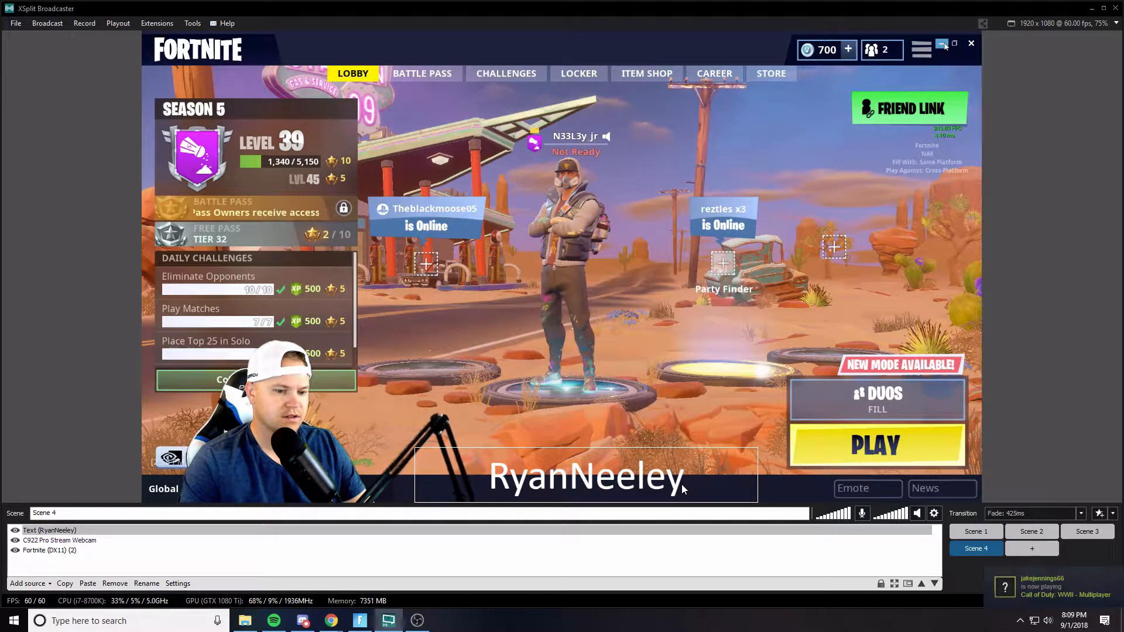
- Edit the name text source and append Gaming to its content
double_click(526, 475)
left_click(569, 357)
left_click(539, 357)
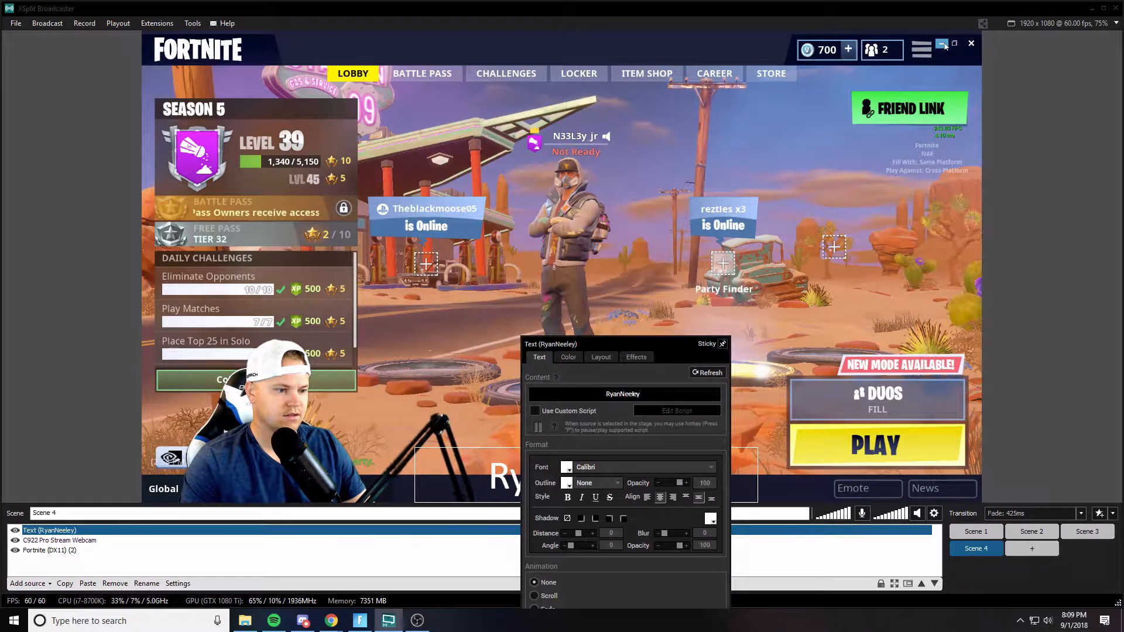
type("Gaming")
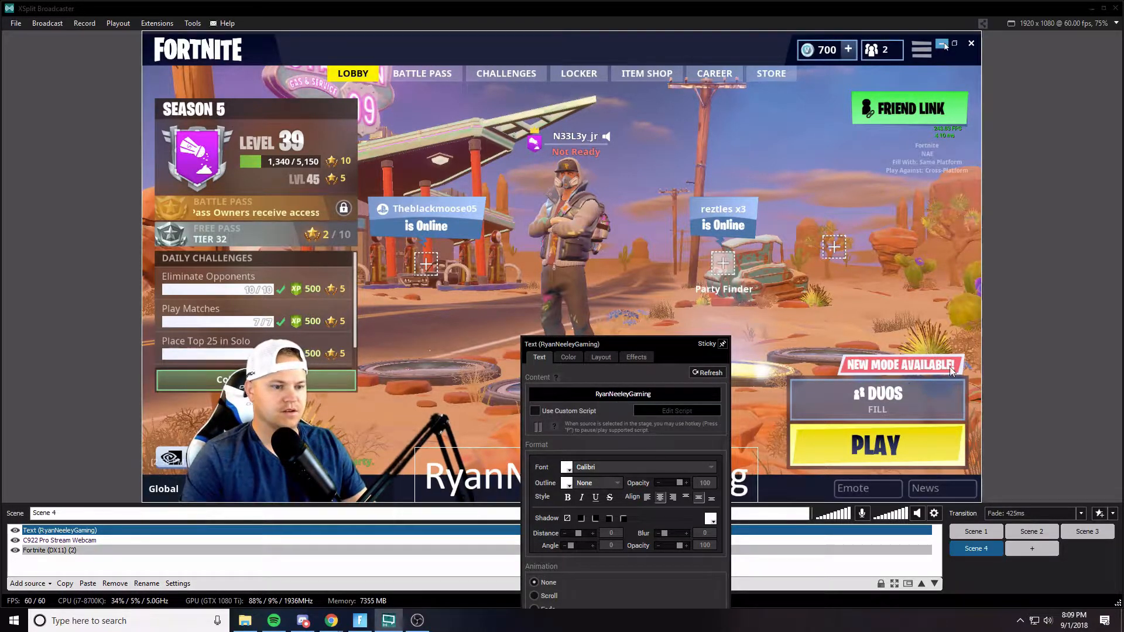
left_click(992, 323)
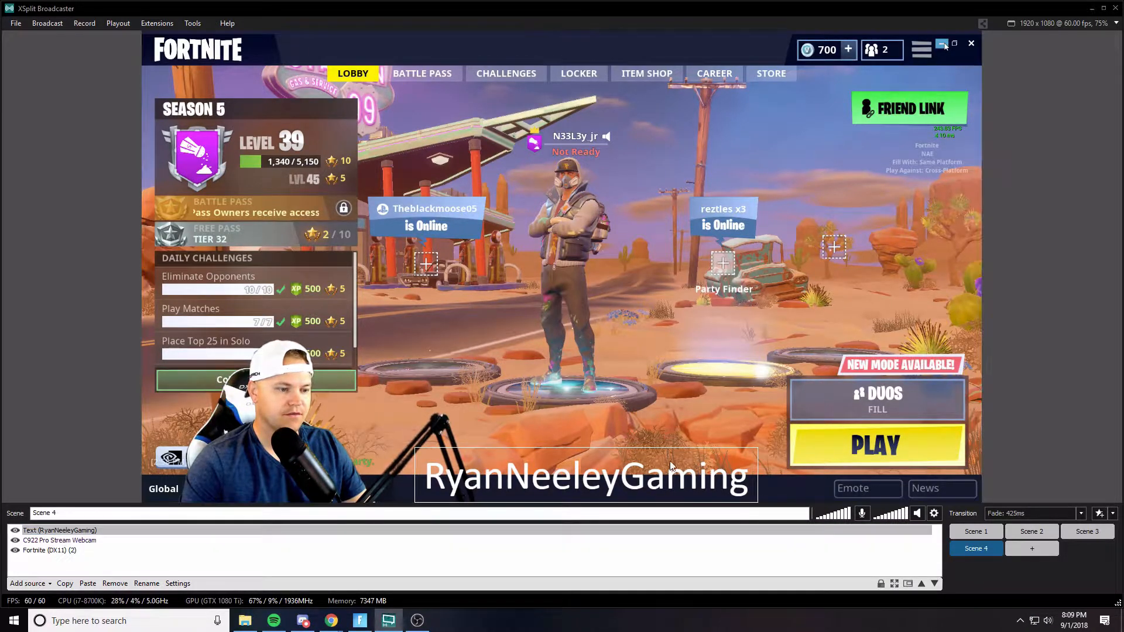
- Add a webpage source using the pasted player.me overlay URL
left_click(539, 462)
left_click(29, 584)
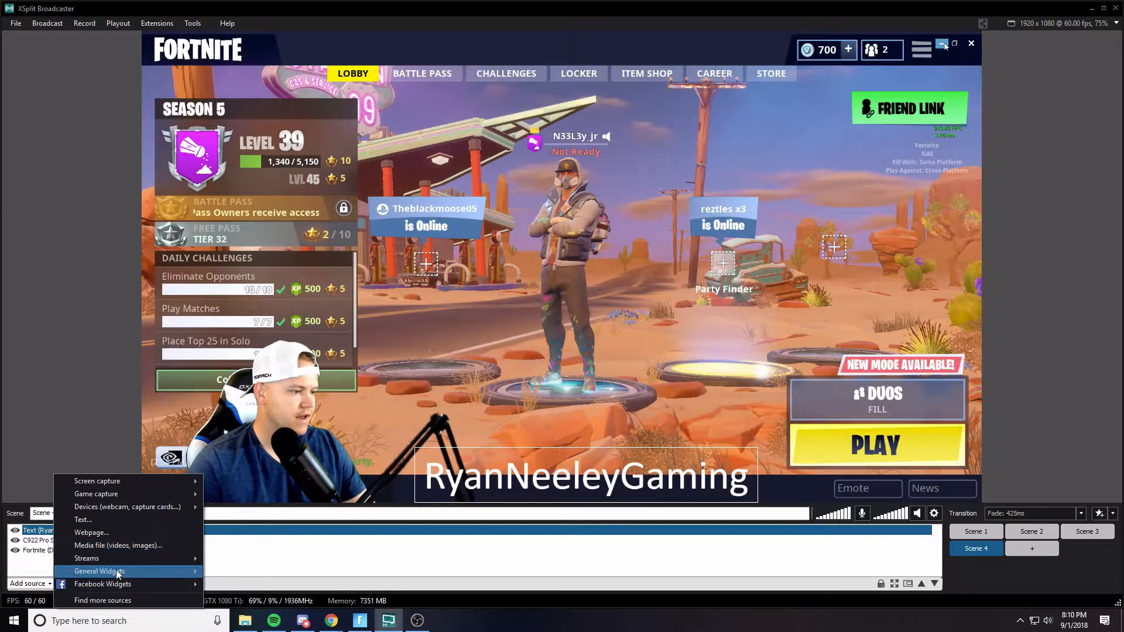
left_click(113, 533)
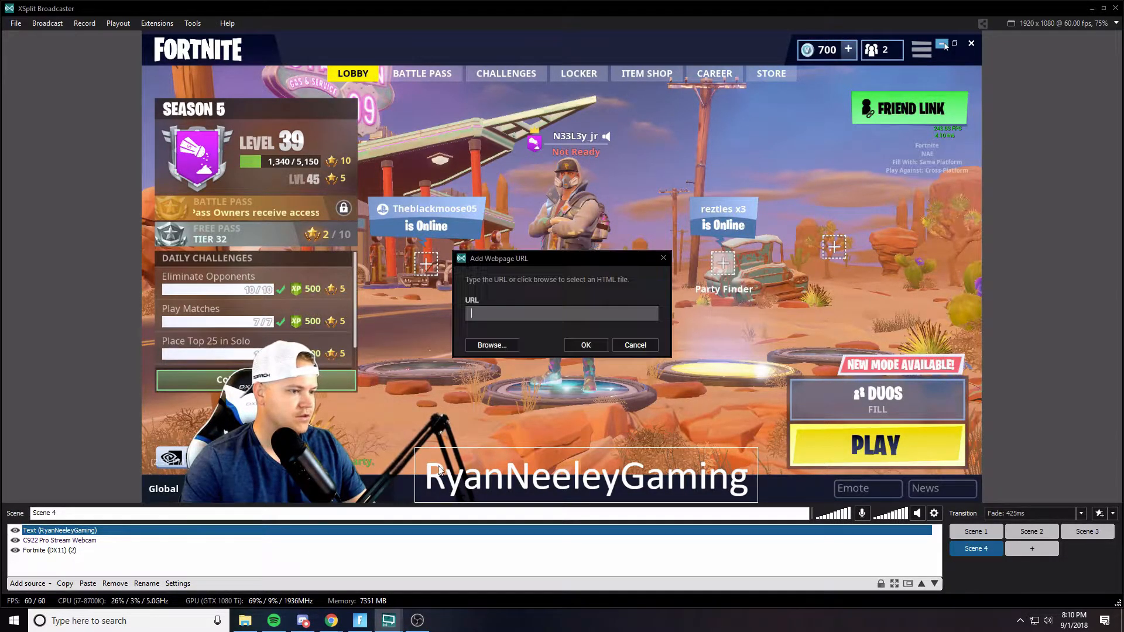
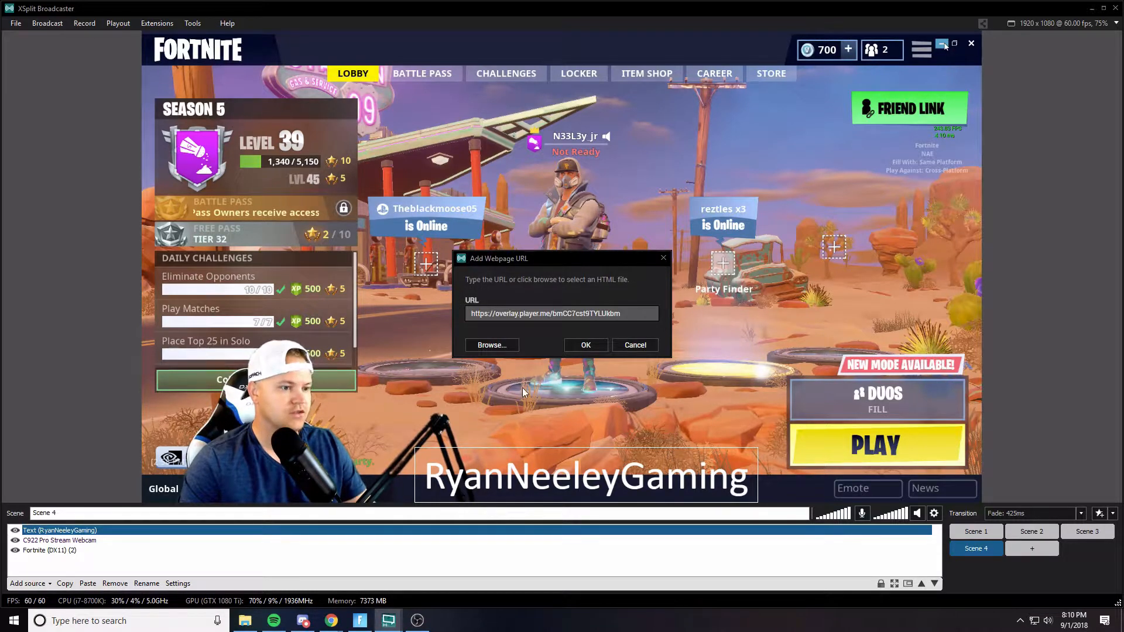
left_click(586, 345)
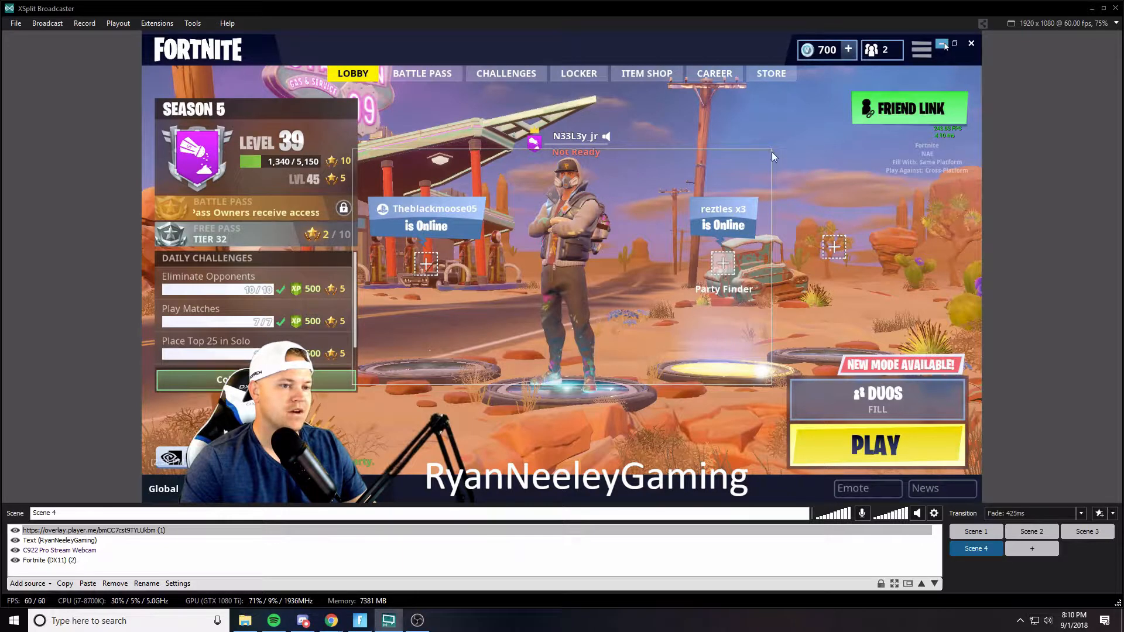
- Resize the overlay frame and move it to the left side of the canvas
left_click_drag(770, 152, 880, 87)
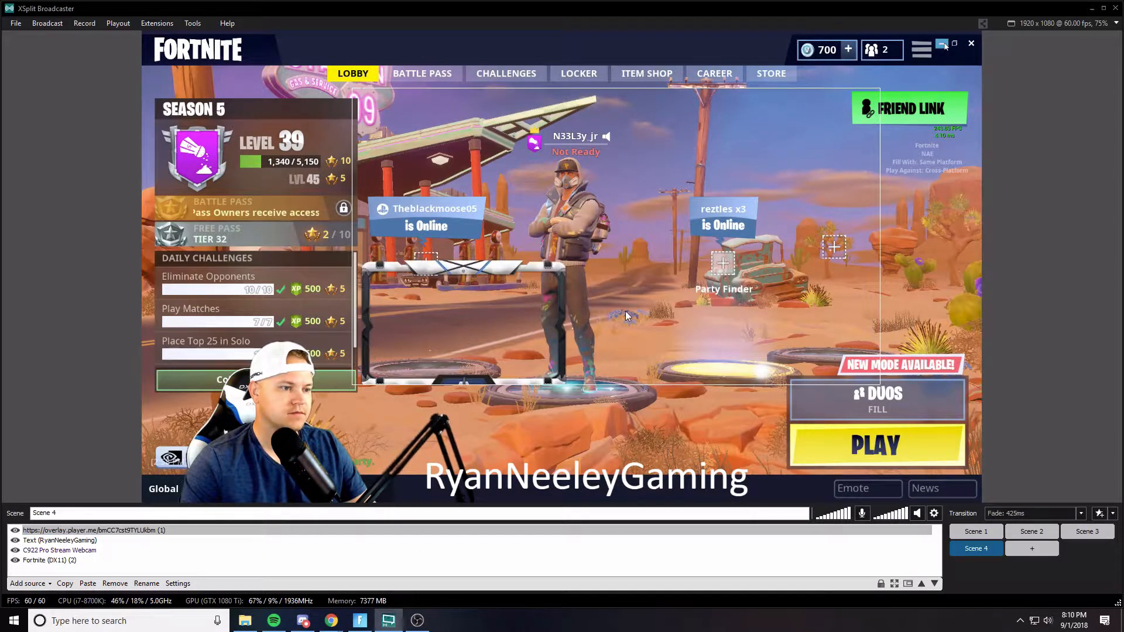
left_click_drag(353, 385, 305, 411)
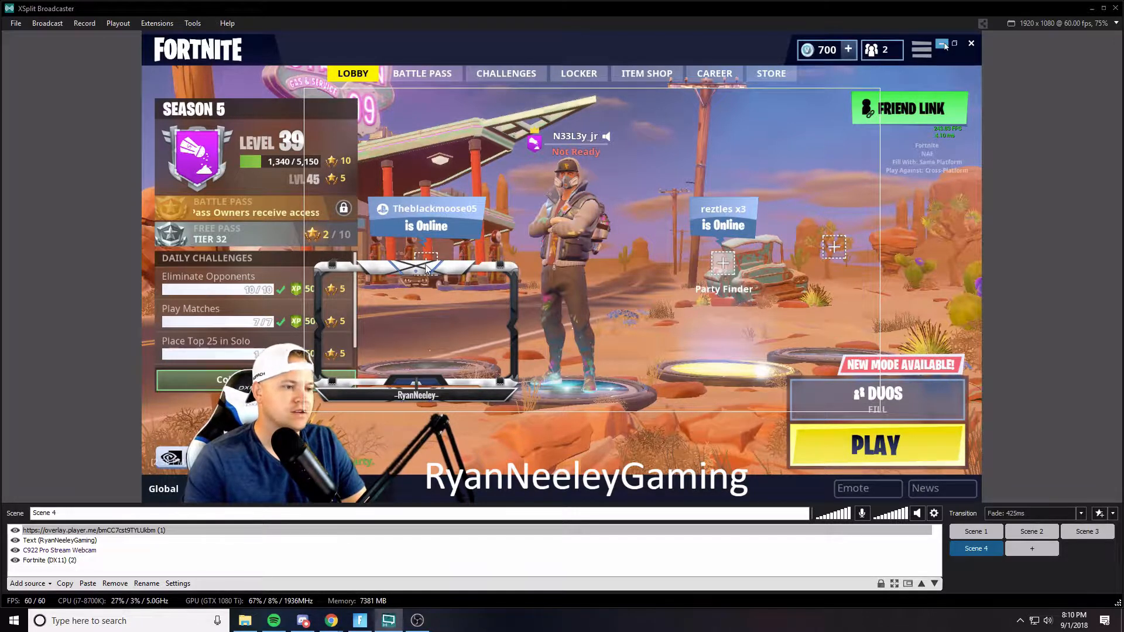
left_click_drag(432, 275, 258, 219)
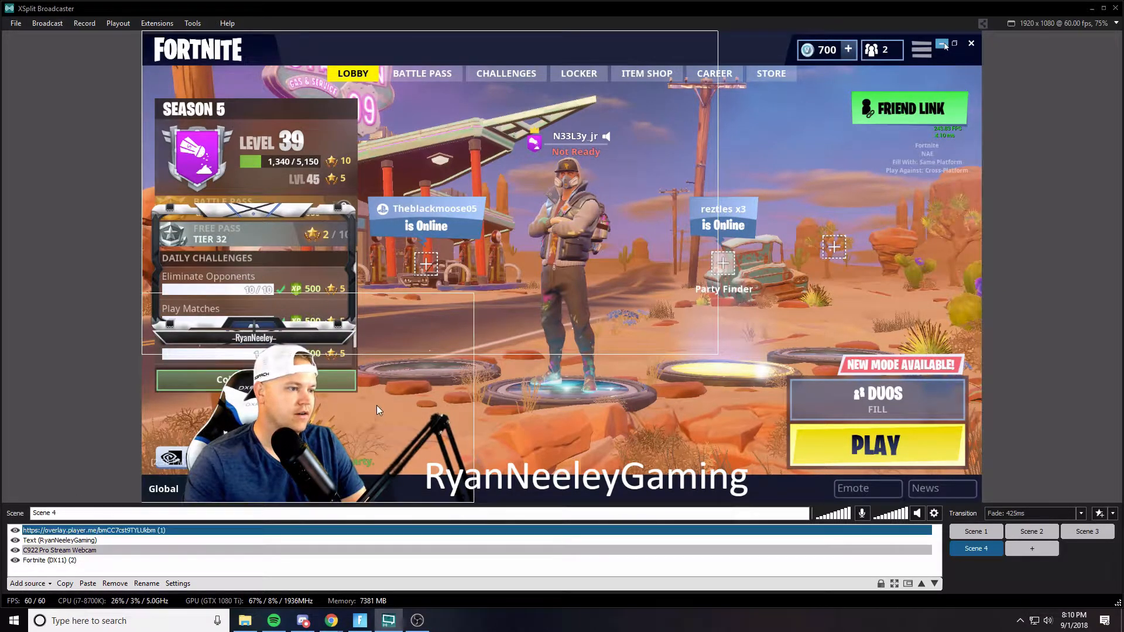
- Resize and reposition the webcam so it fits inside the overlay frame
left_click(464, 300)
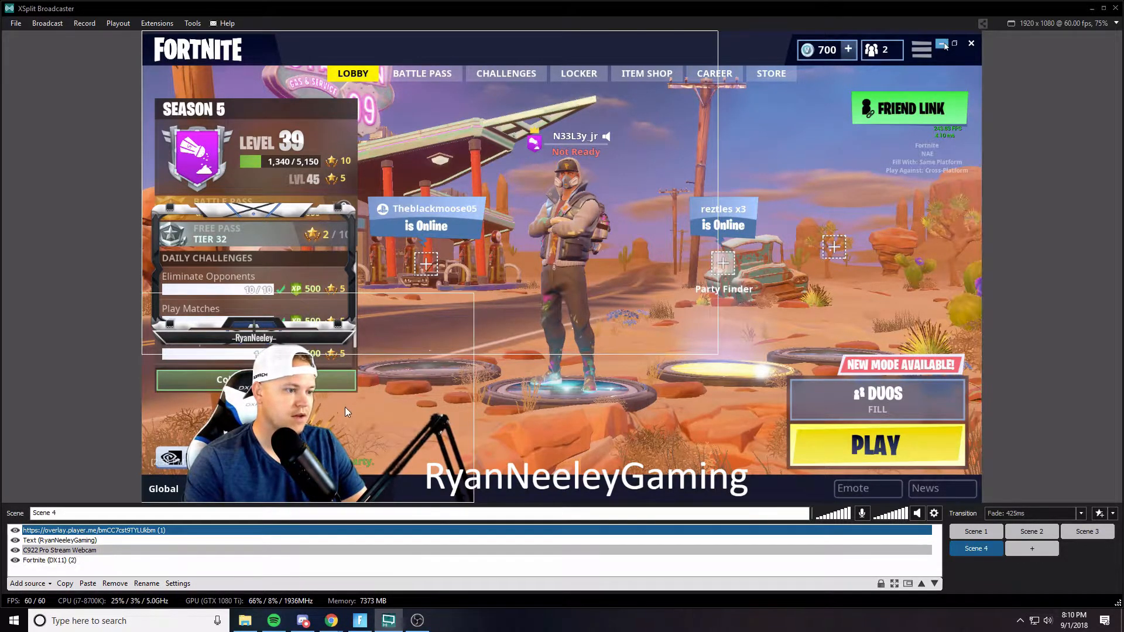
left_click(54, 551)
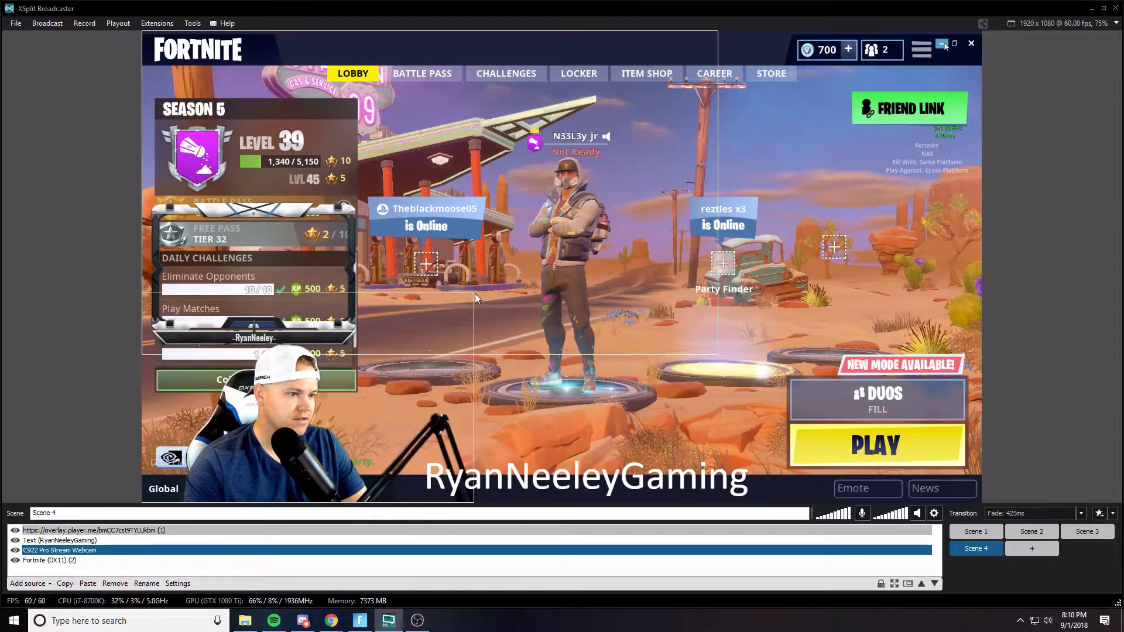
left_click_drag(474, 293, 423, 345)
left_click_drag(309, 392, 256, 247)
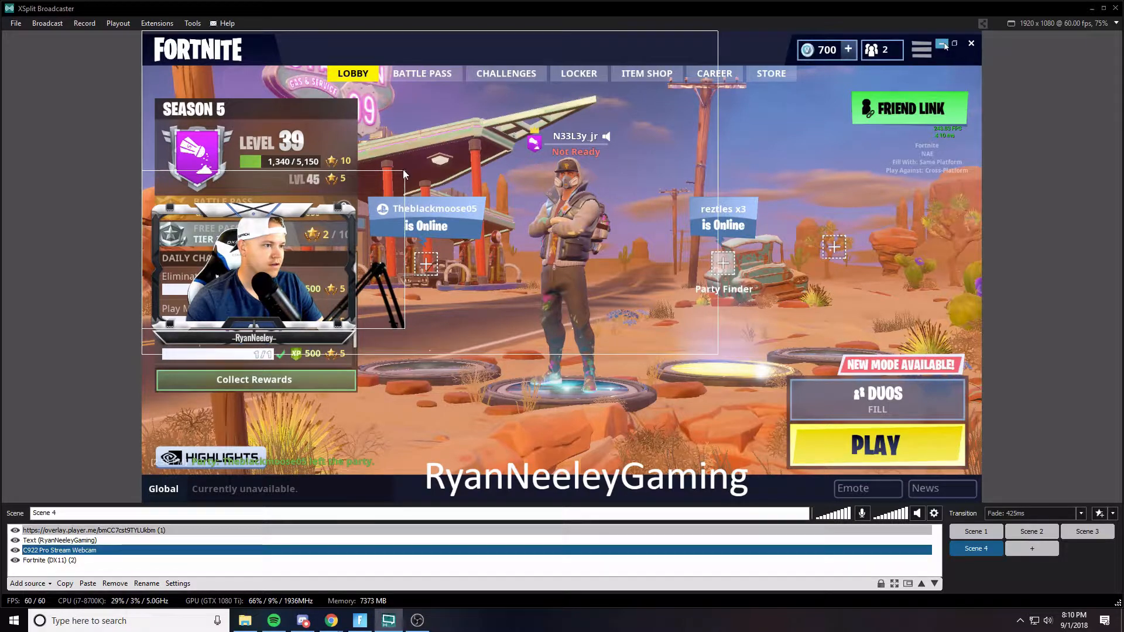
left_click_drag(400, 179, 319, 211)
left_click_drag(284, 266, 290, 260)
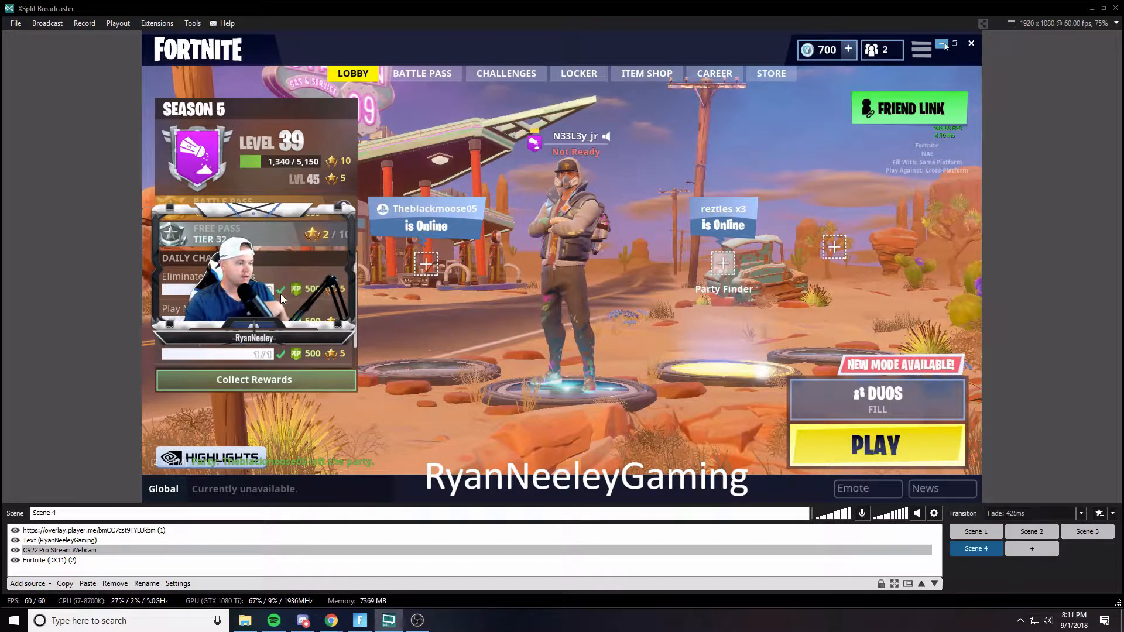
- Add the entertainment-tv-studio-set-09-footage-039661913_prevstill image as a media file source
left_click(30, 583)
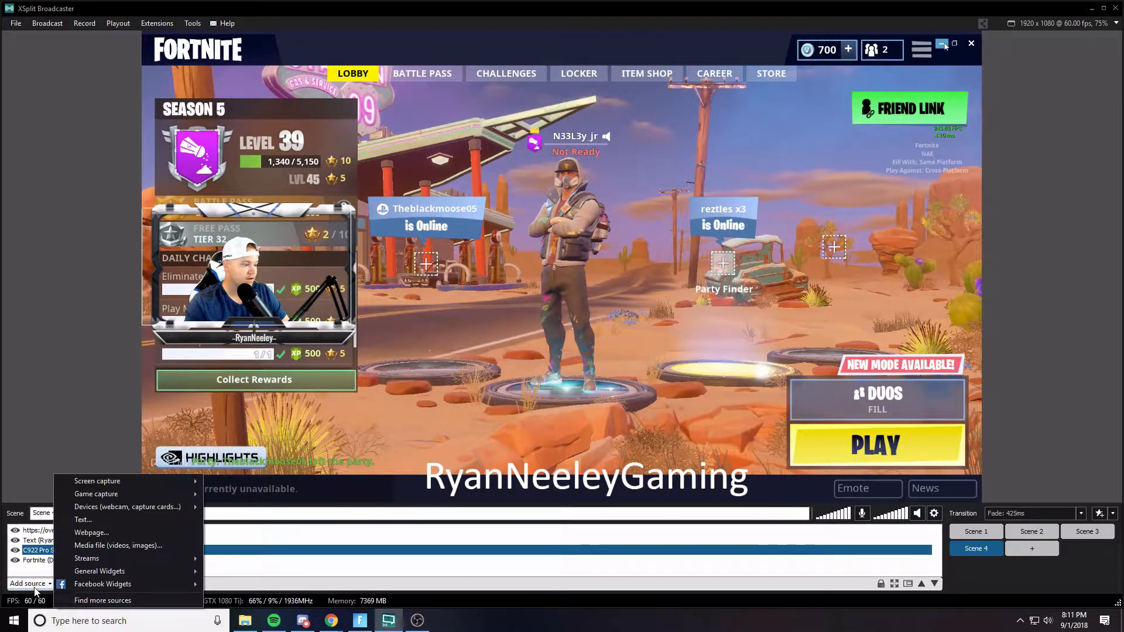
left_click(117, 547)
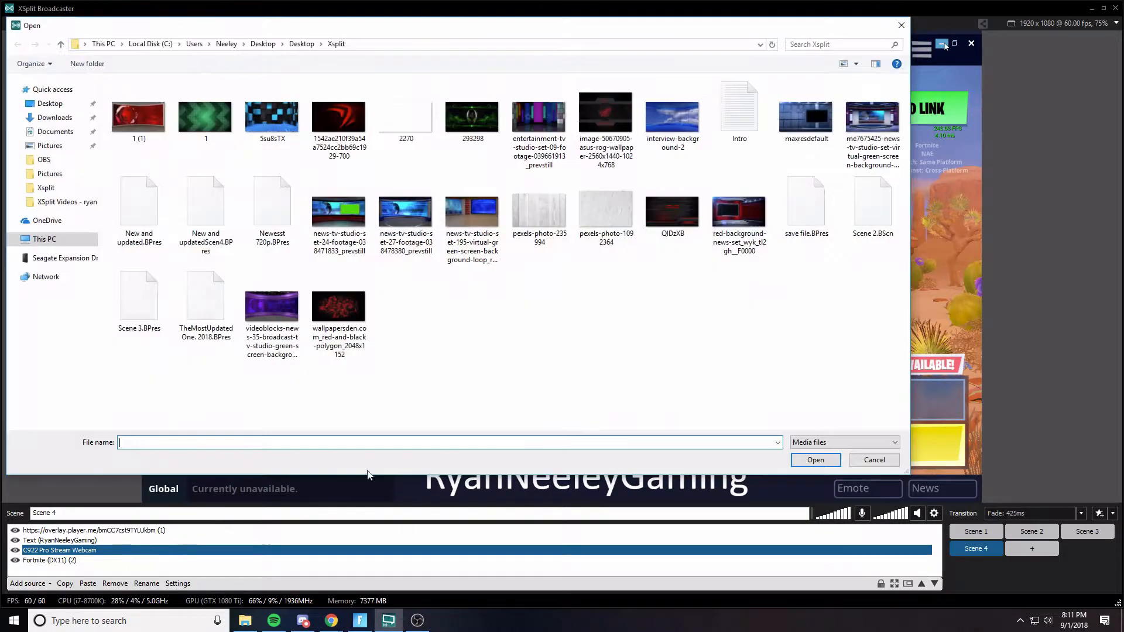
left_click(538, 129)
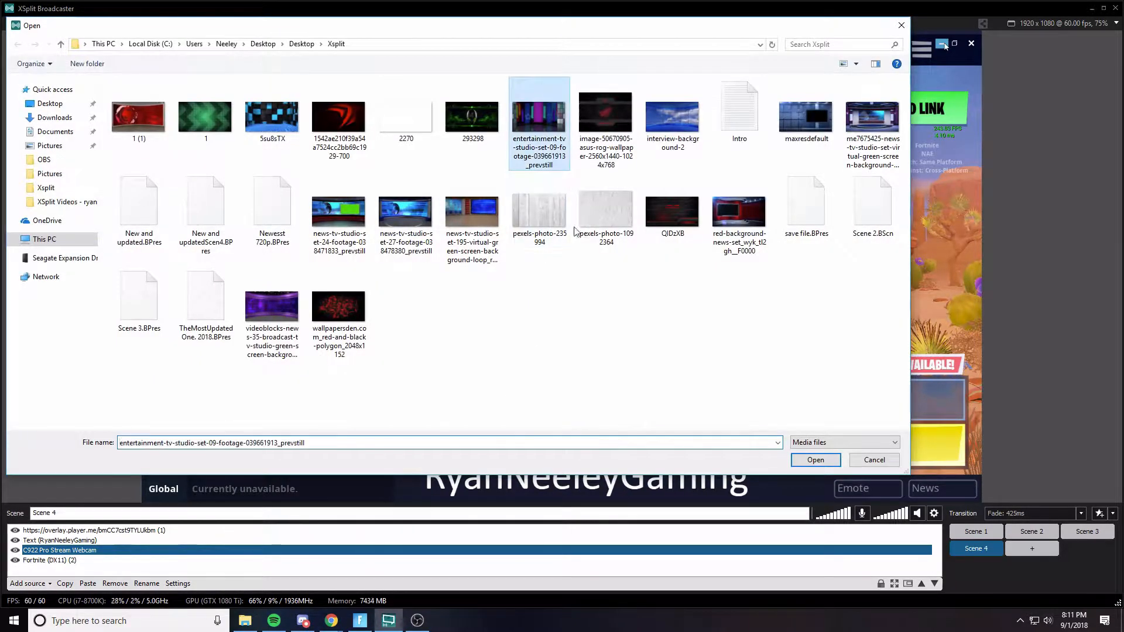
left_click(816, 460)
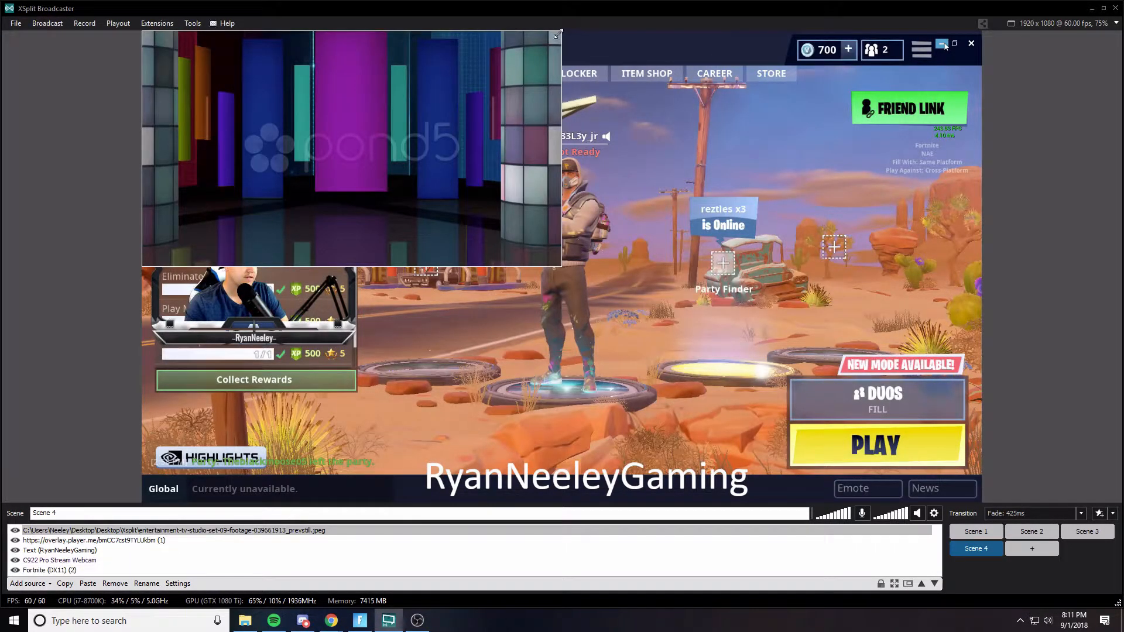
- Shrink the studio image and fit it inside the overlay frame
left_click_drag(558, 34, 362, 207)
left_click_drag(293, 202, 298, 262)
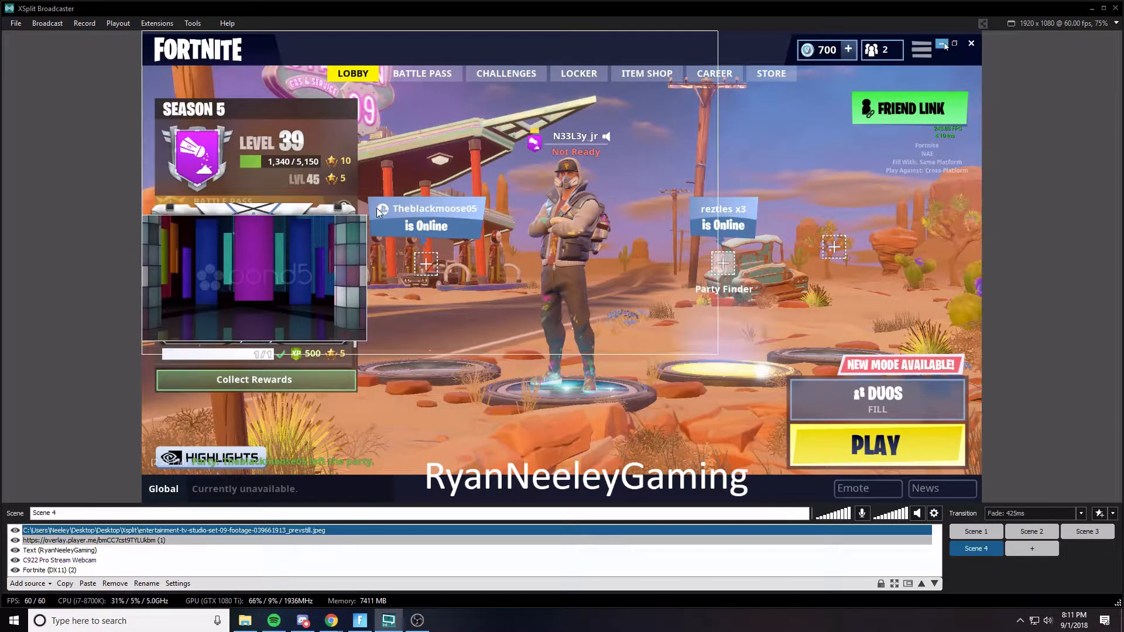
left_click_drag(367, 215, 310, 233)
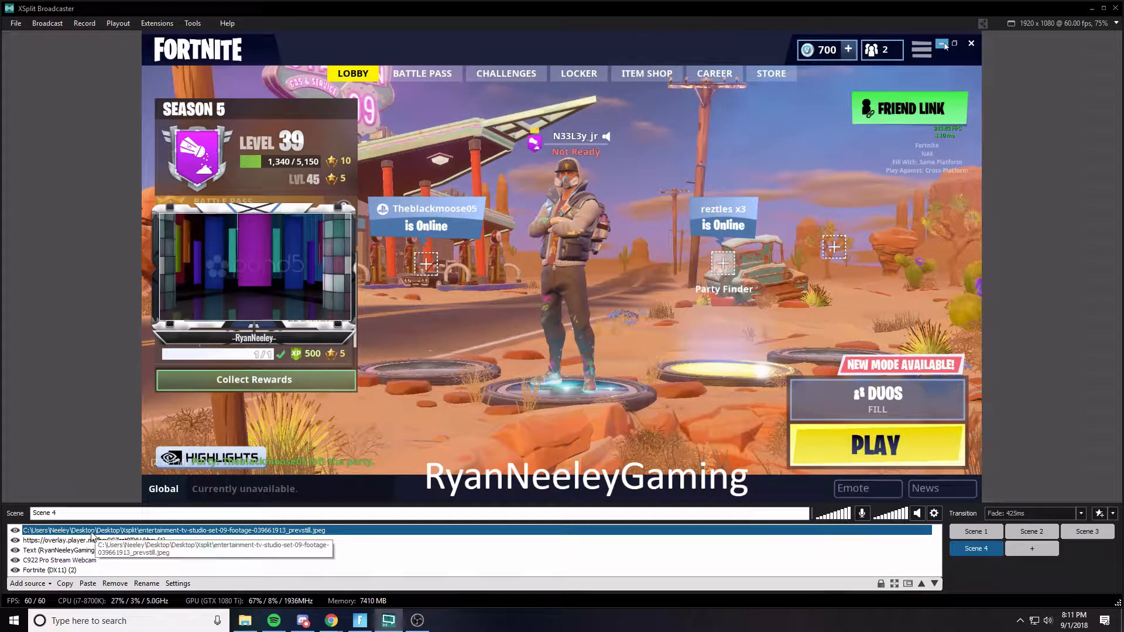
- Move the studio image below the webcam in the source order so the webcam shows on top
mouse_move(92, 534)
left_mouse_down()
mouse_move(88, 571)
mouse_move(84, 559)
left_mouse_up()
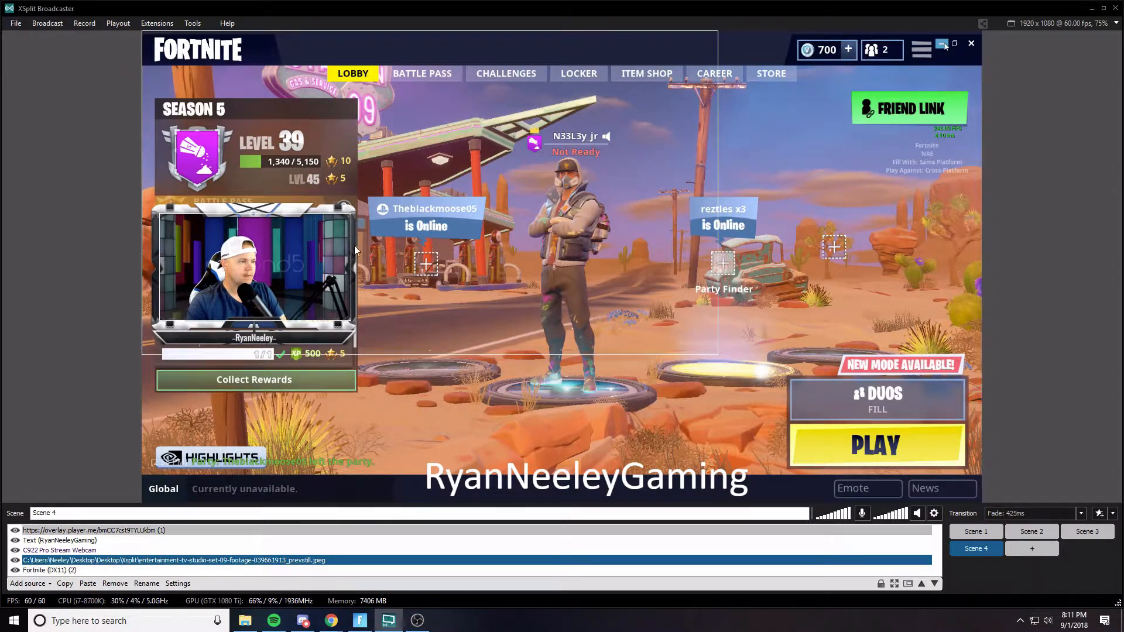
left_click(702, 230)
left_click(803, 221)
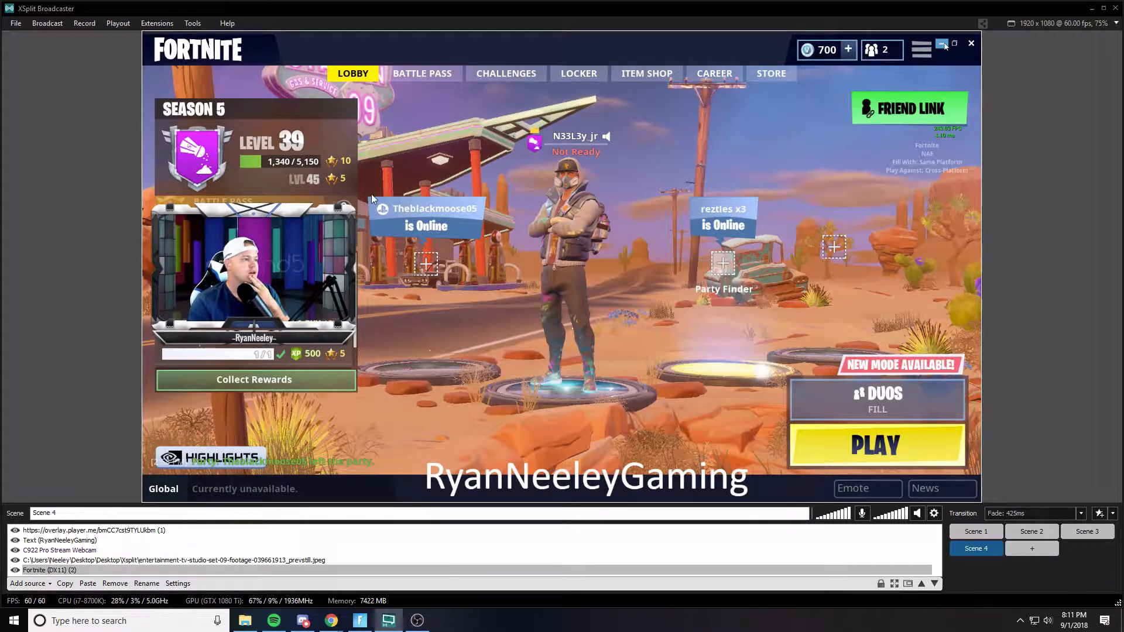
left_click(71, 182)
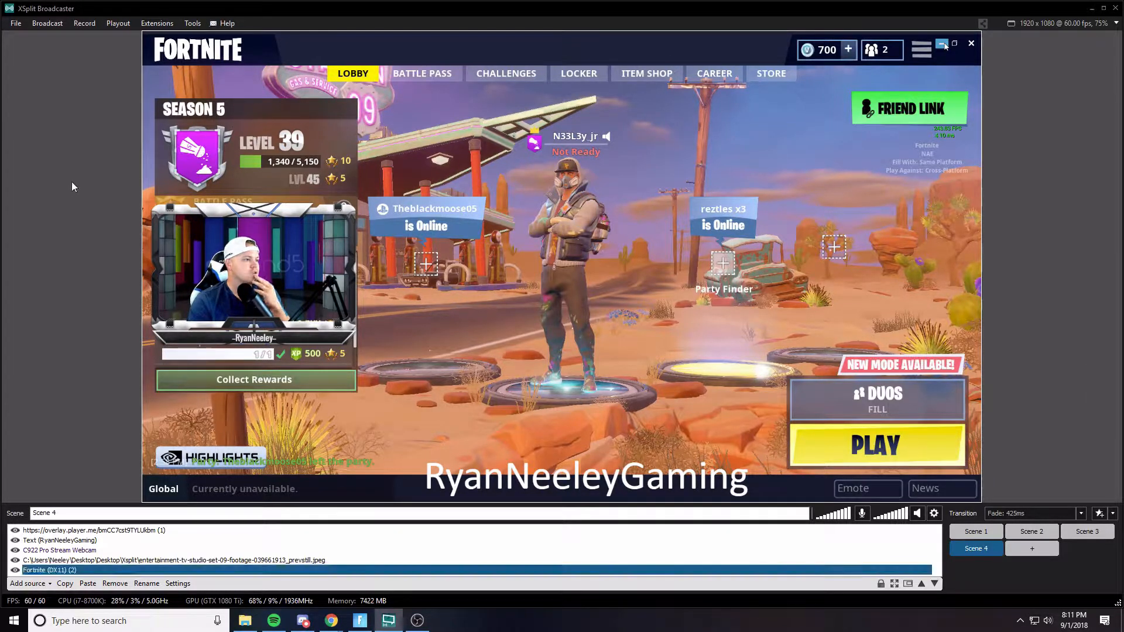
- Open the Facebook Live output properties and set Post On to A page you manage
left_click(54, 27)
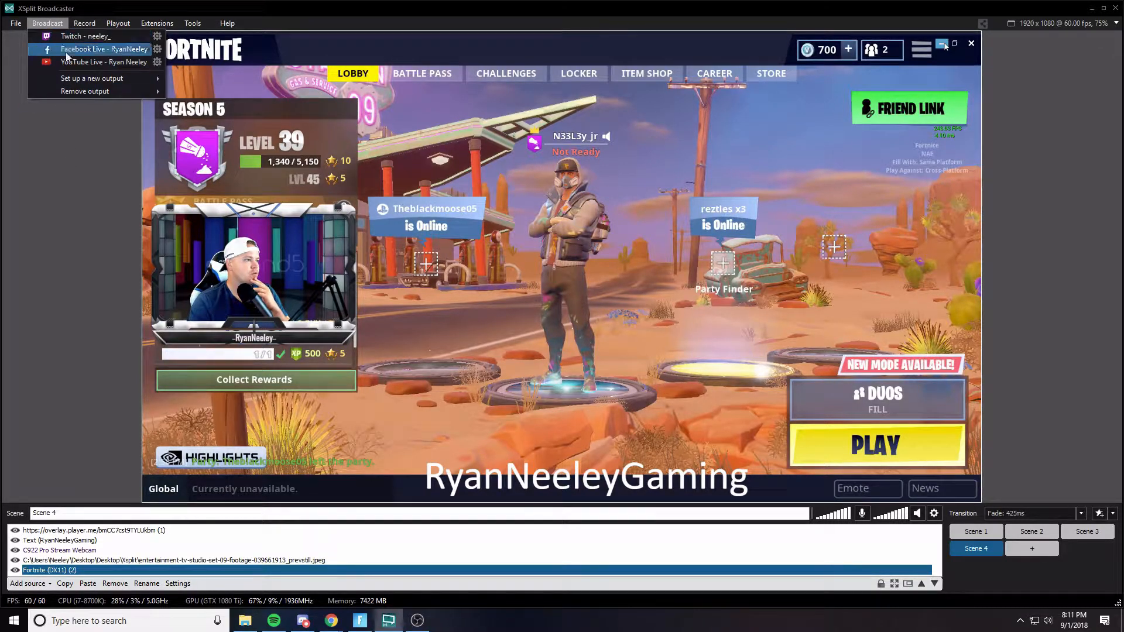
mouse_move(114, 79)
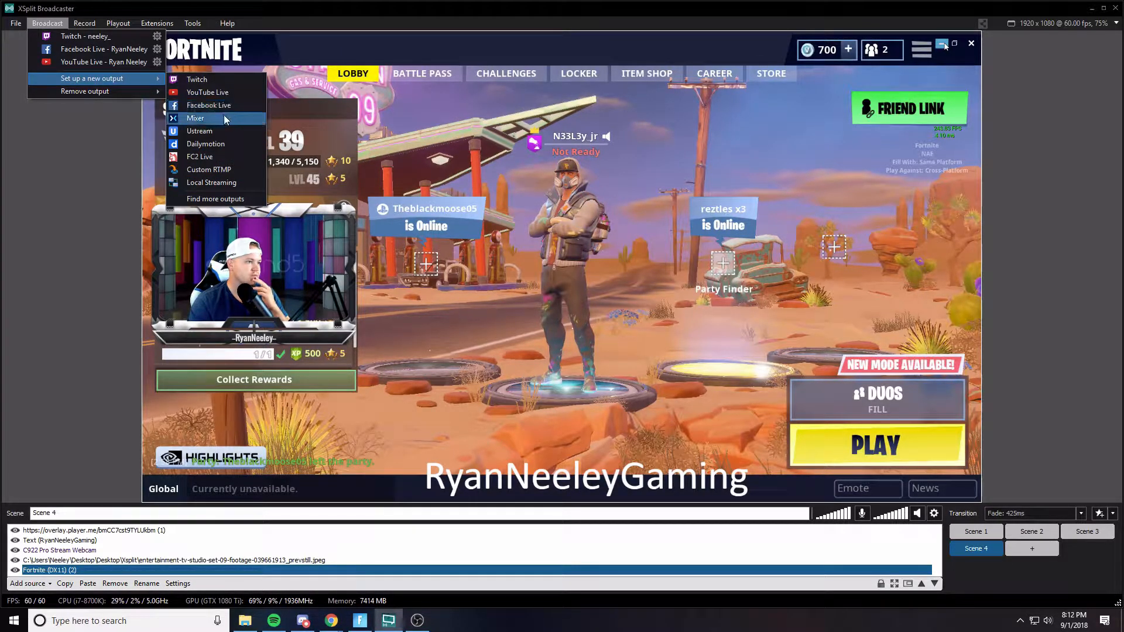
left_click(83, 132)
left_click(57, 25)
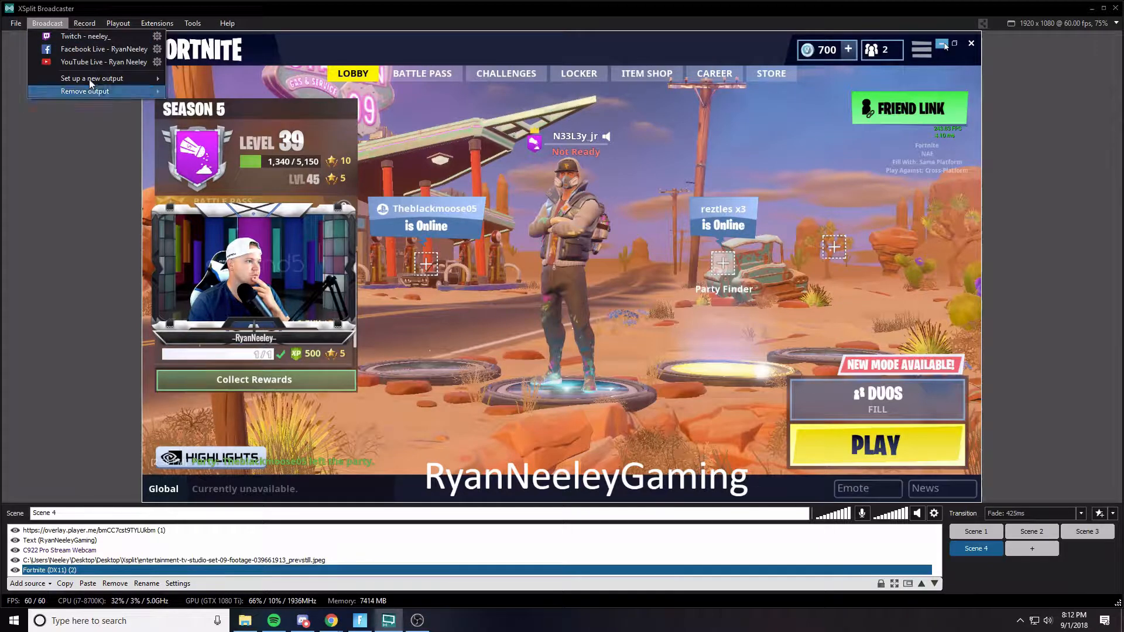
left_click(217, 174)
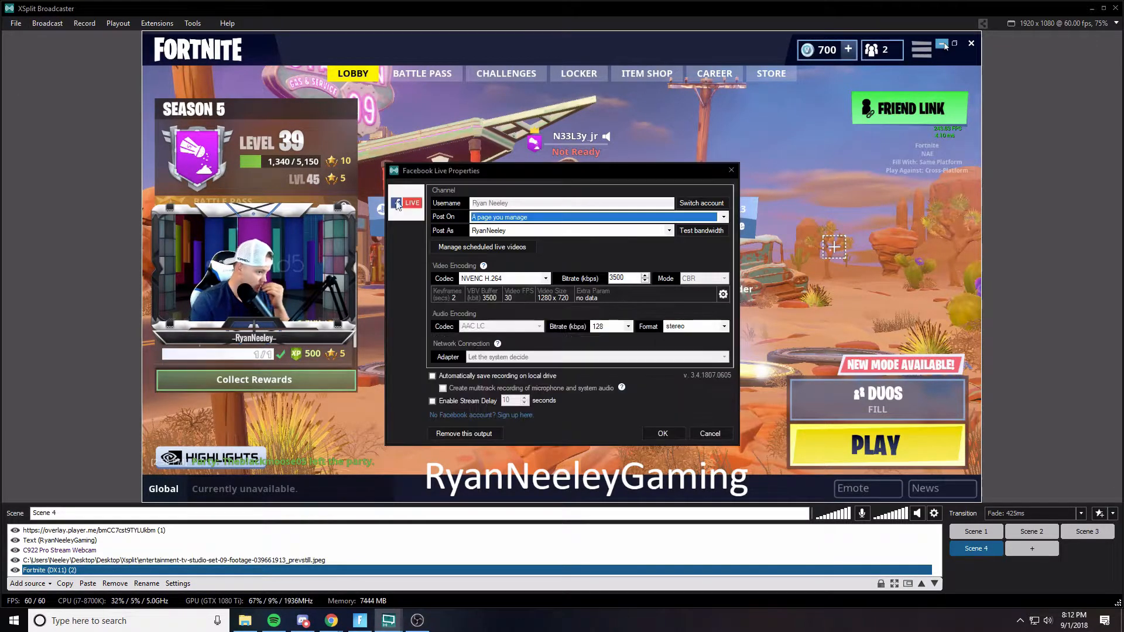
left_click_drag(524, 177, 513, 132)
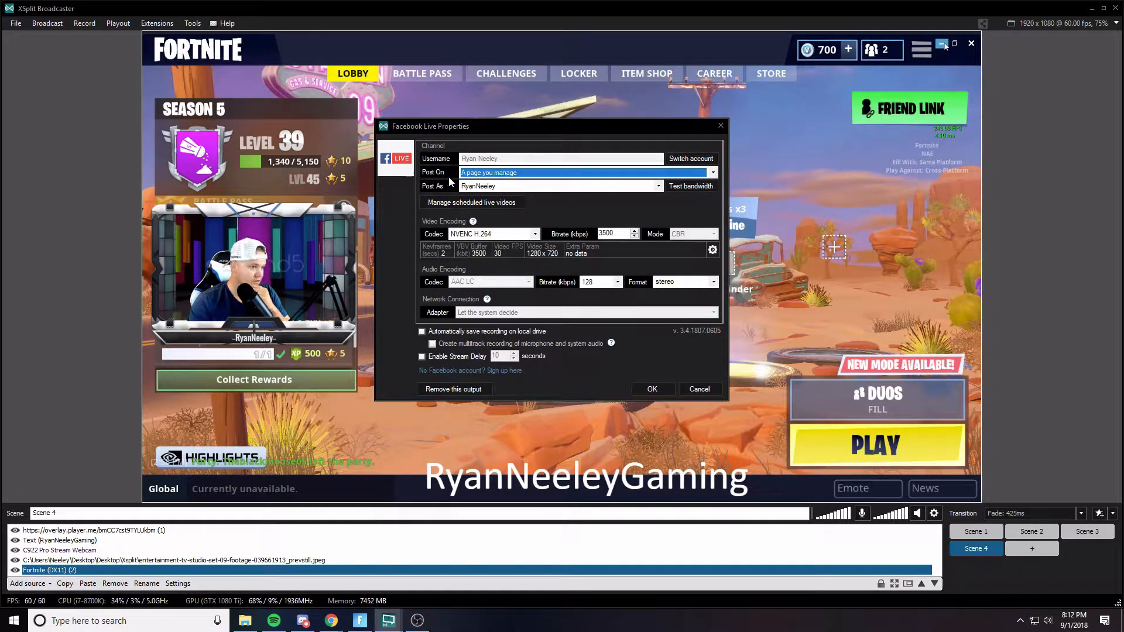
left_click(512, 173)
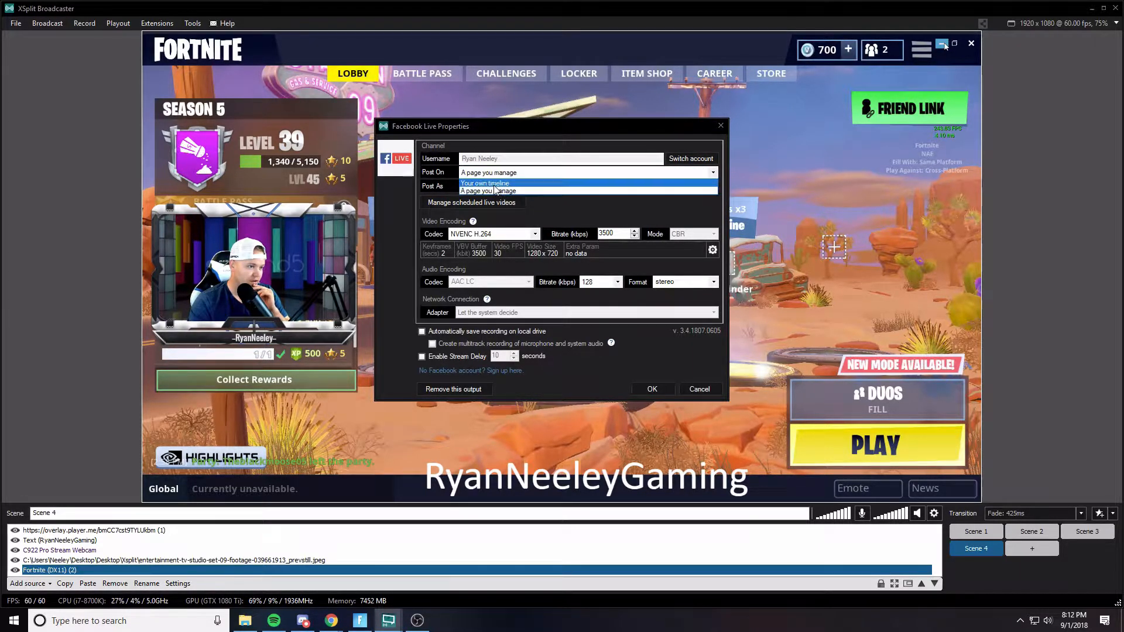
left_click(498, 192)
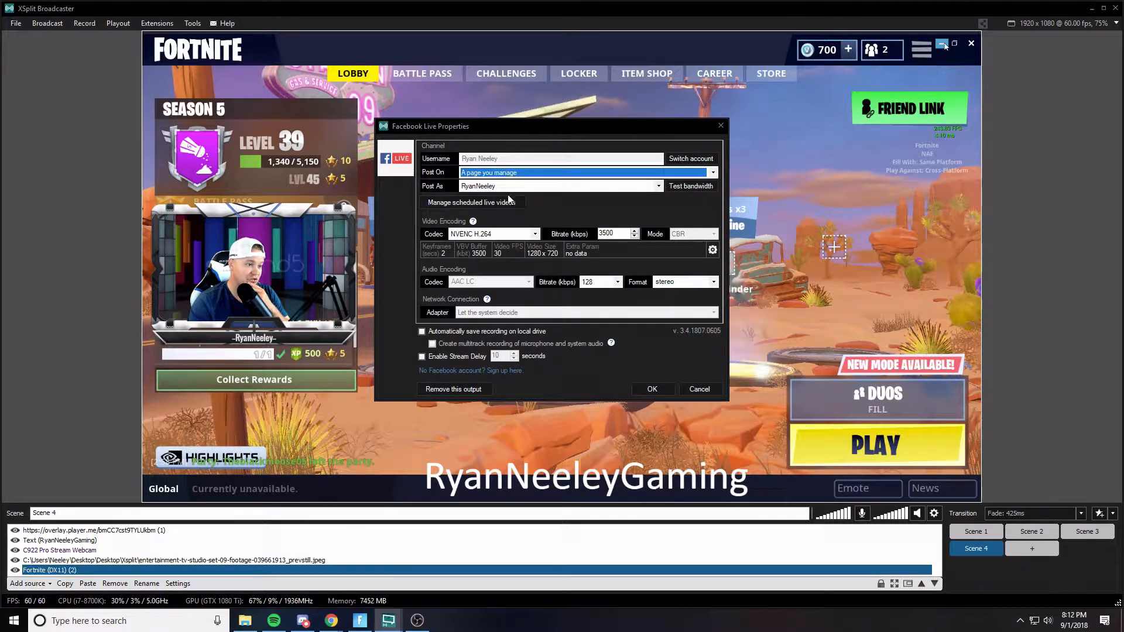
- Set Post As to the streamer's page and choose NVENC H.264 as the video codec
left_click(517, 187)
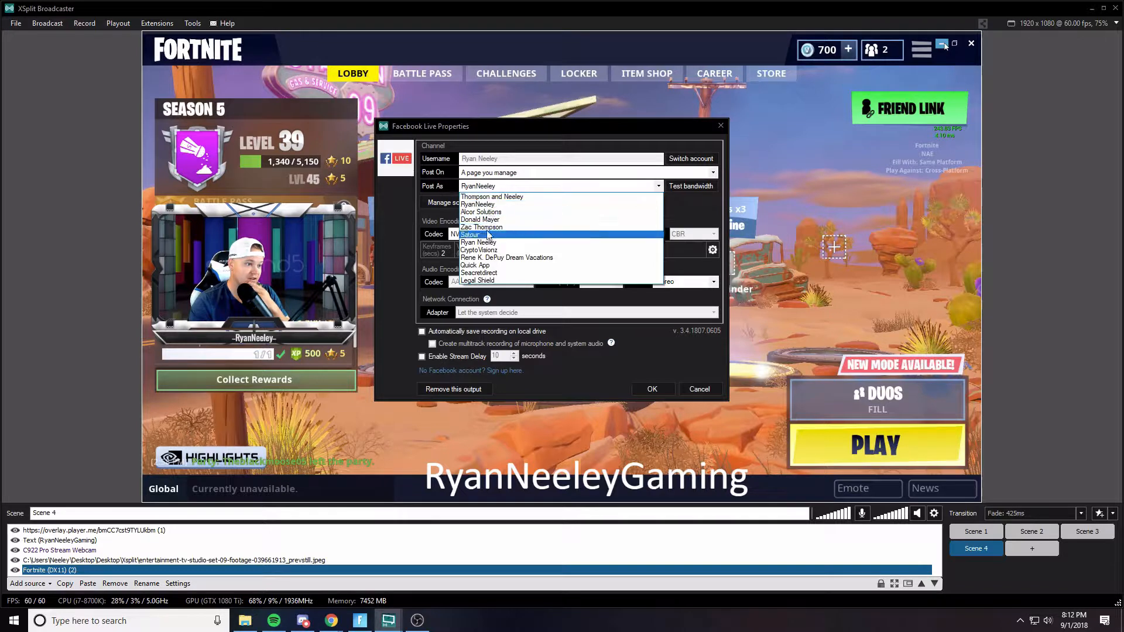
left_click(491, 204)
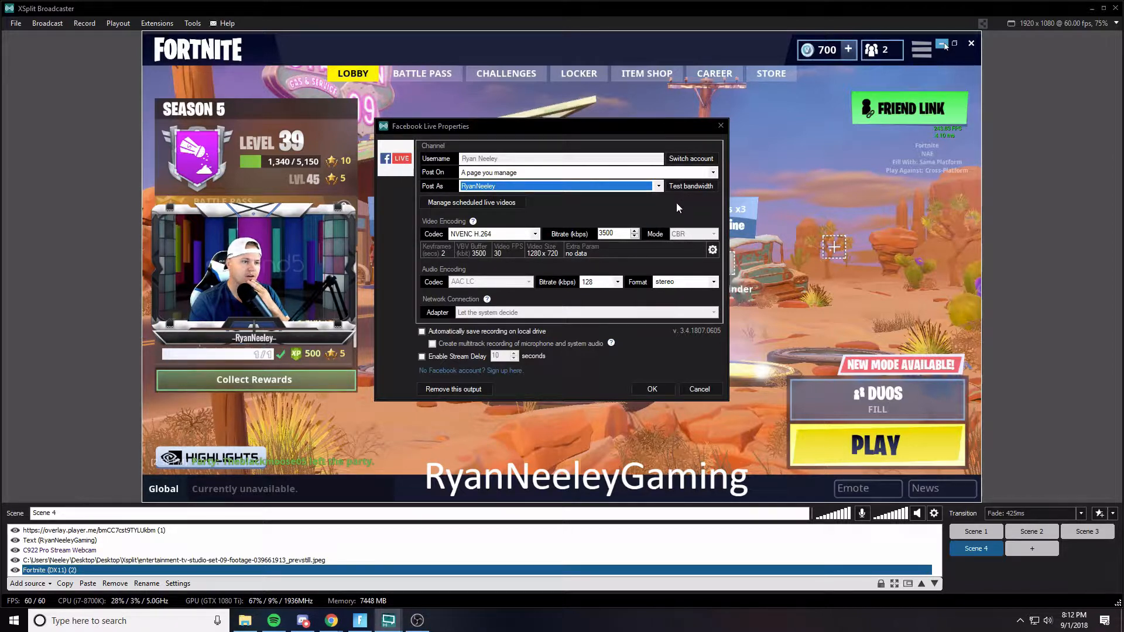
left_click_drag(608, 122, 564, 95)
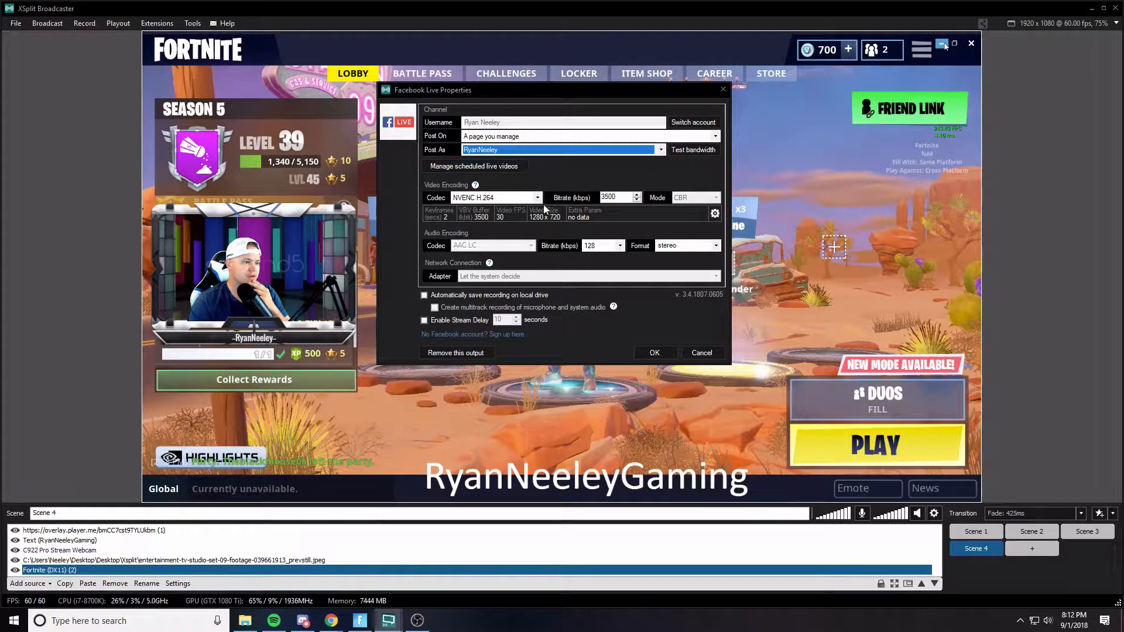
left_click(492, 198)
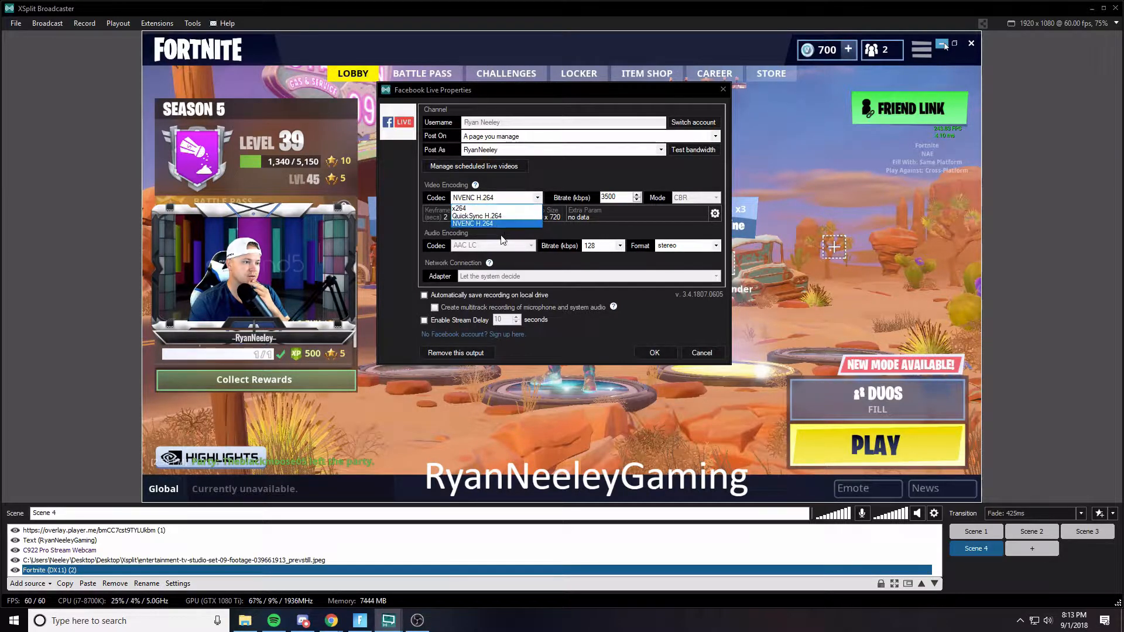
left_click(486, 225)
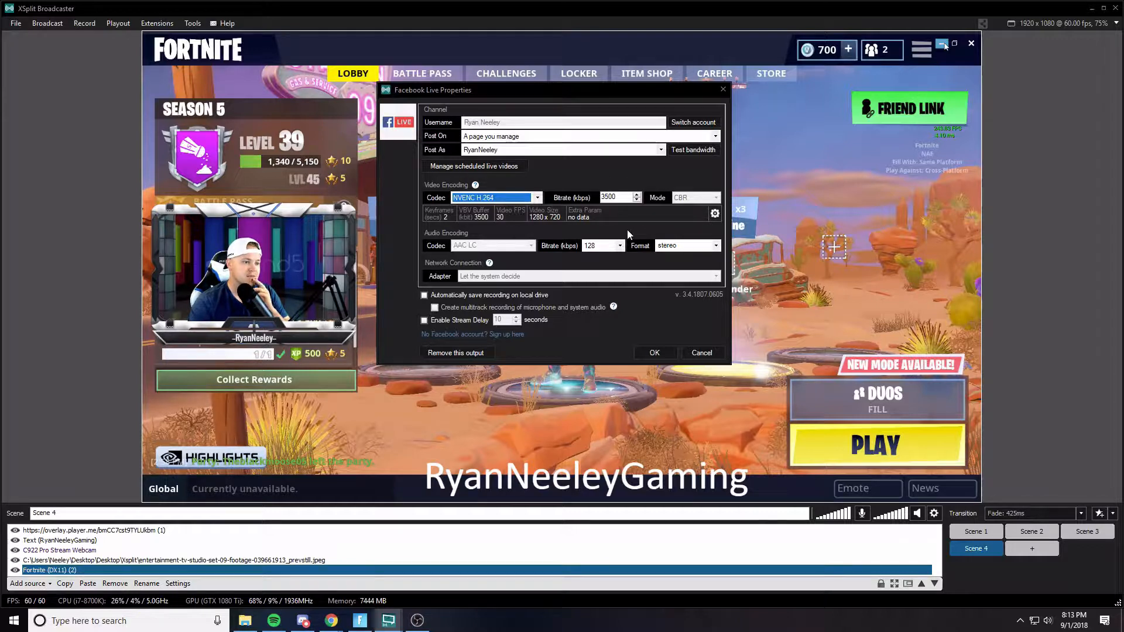
- Inspect the advanced video encoding setup and the audio bitrate options of the Facebook Live output
left_click(714, 214)
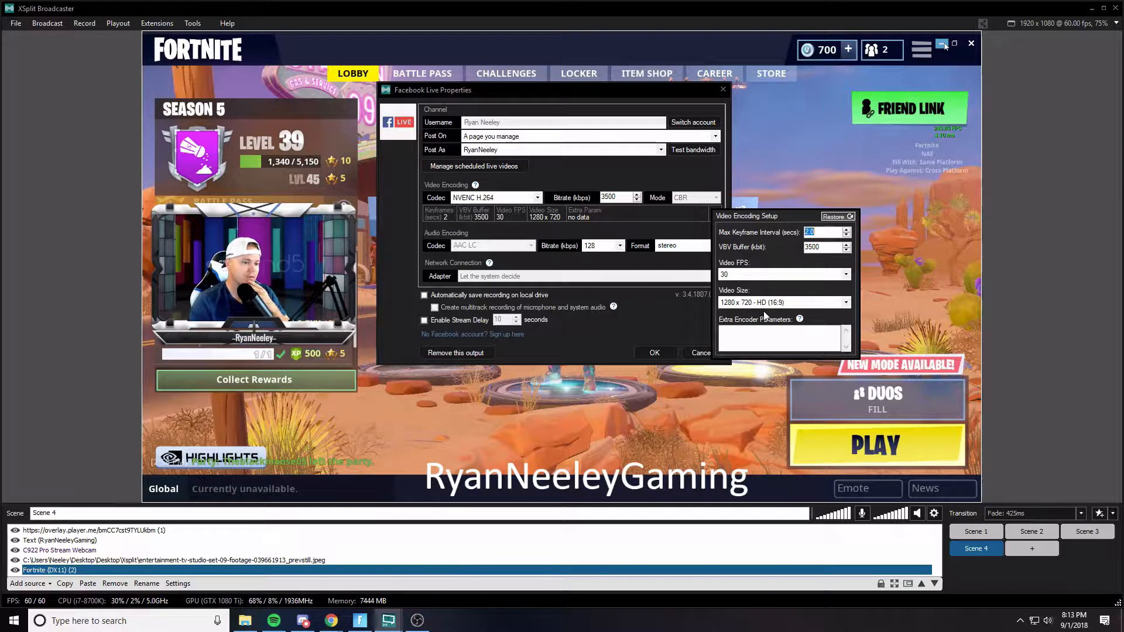
left_click(651, 223)
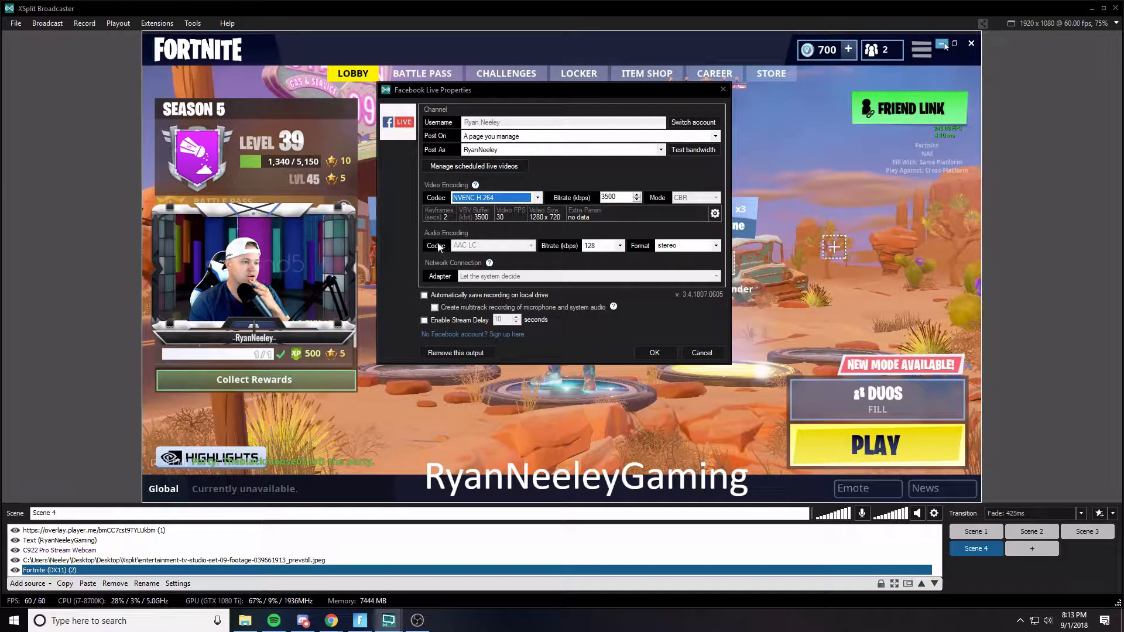
left_click(614, 251)
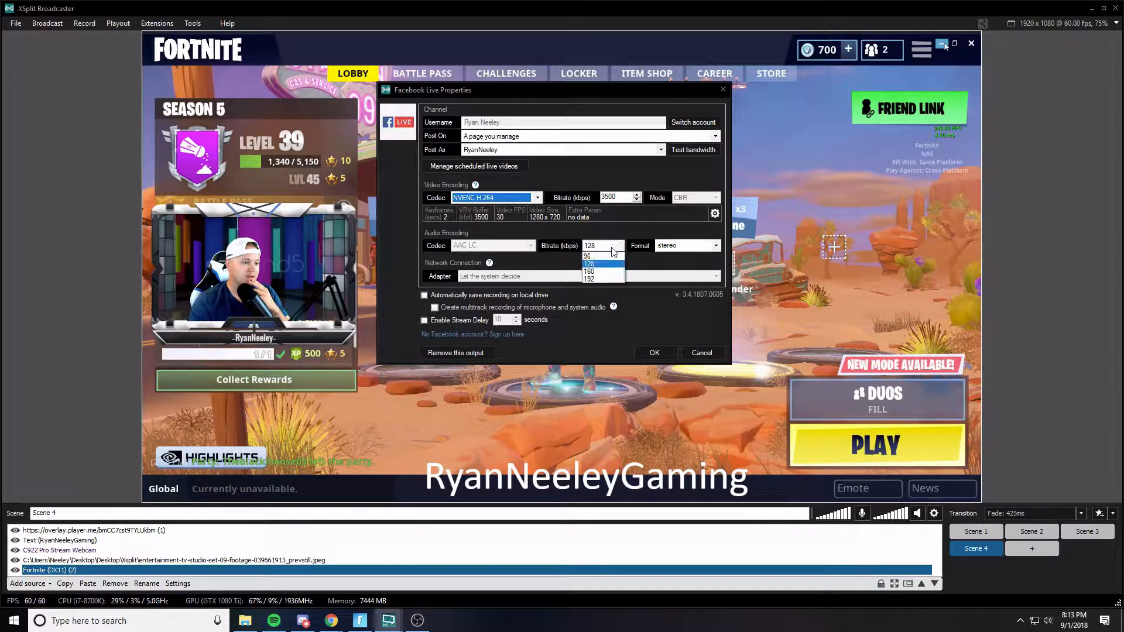
left_click(613, 250)
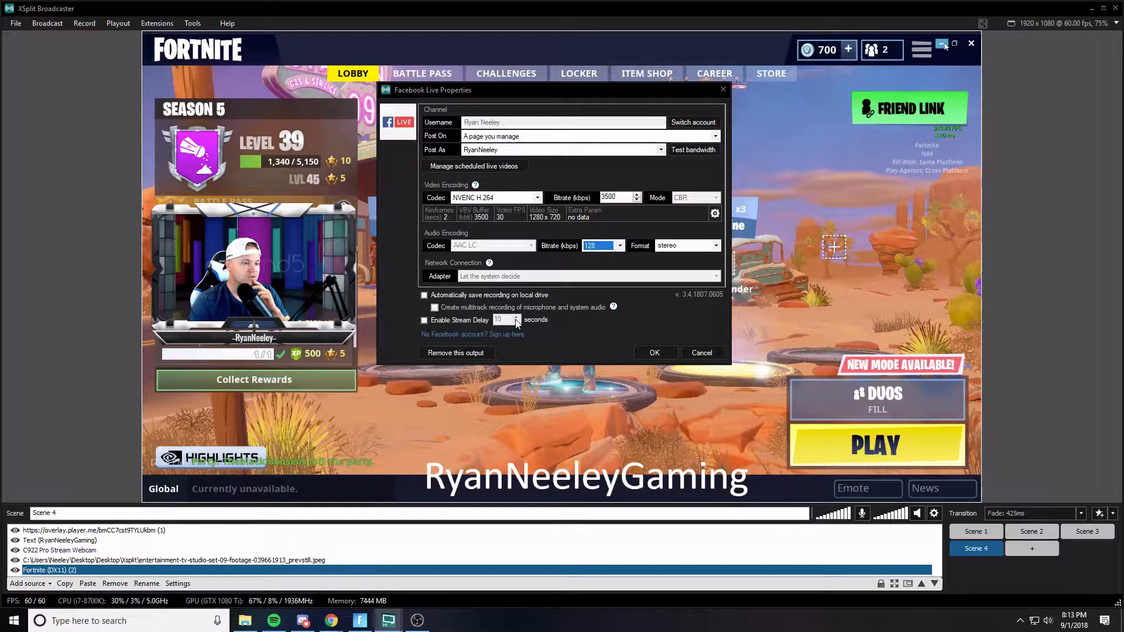
- Leave the stream delay disabled and save the Facebook Live output properties
left_click(467, 321)
left_click(502, 321)
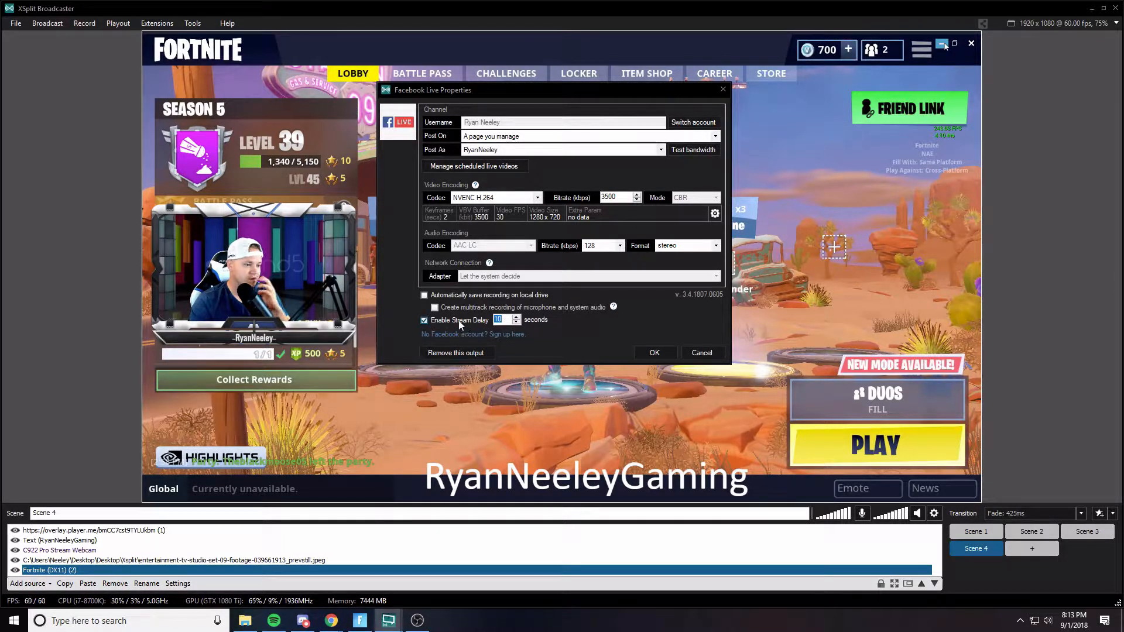
left_click(424, 320)
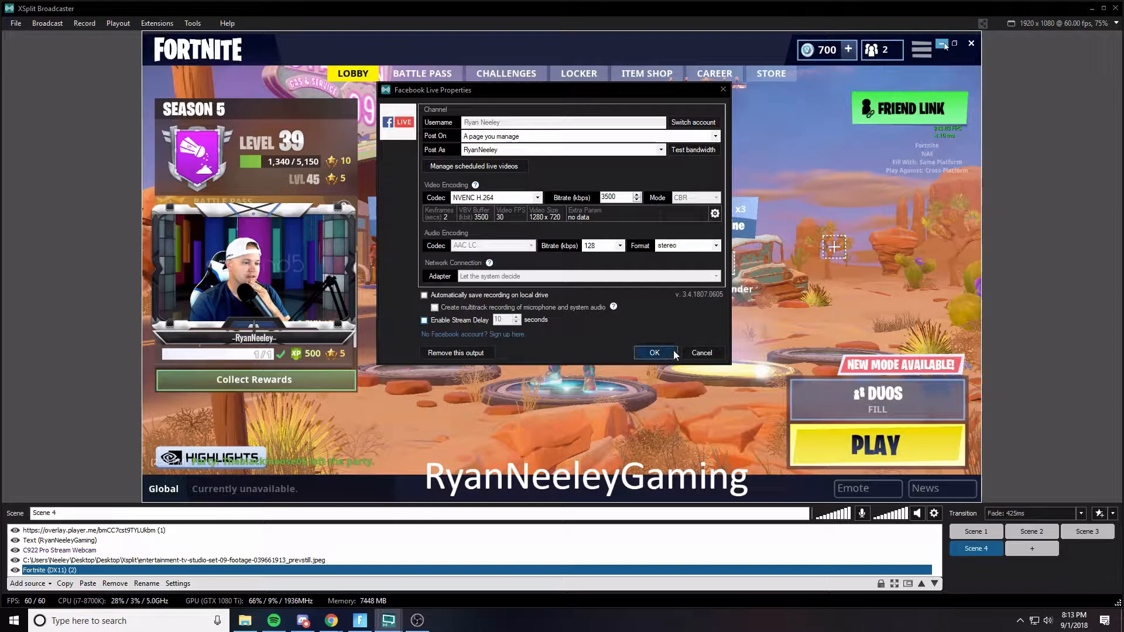
left_click(655, 352)
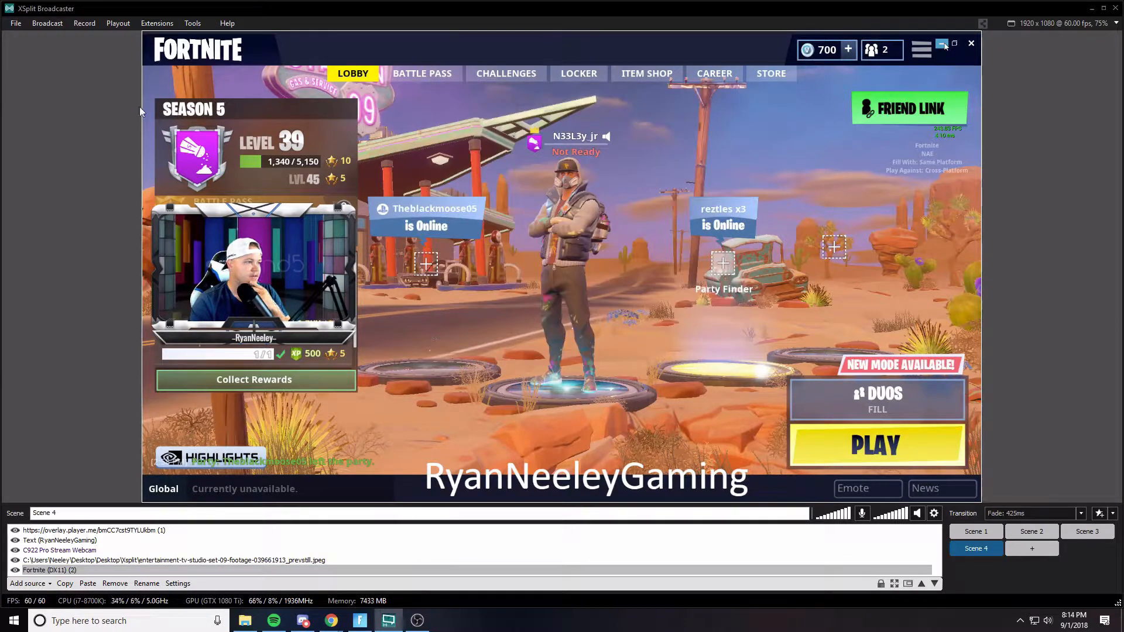
- Start a Facebook Live broadcast and scroll through the broadcast description text
left_click(45, 24)
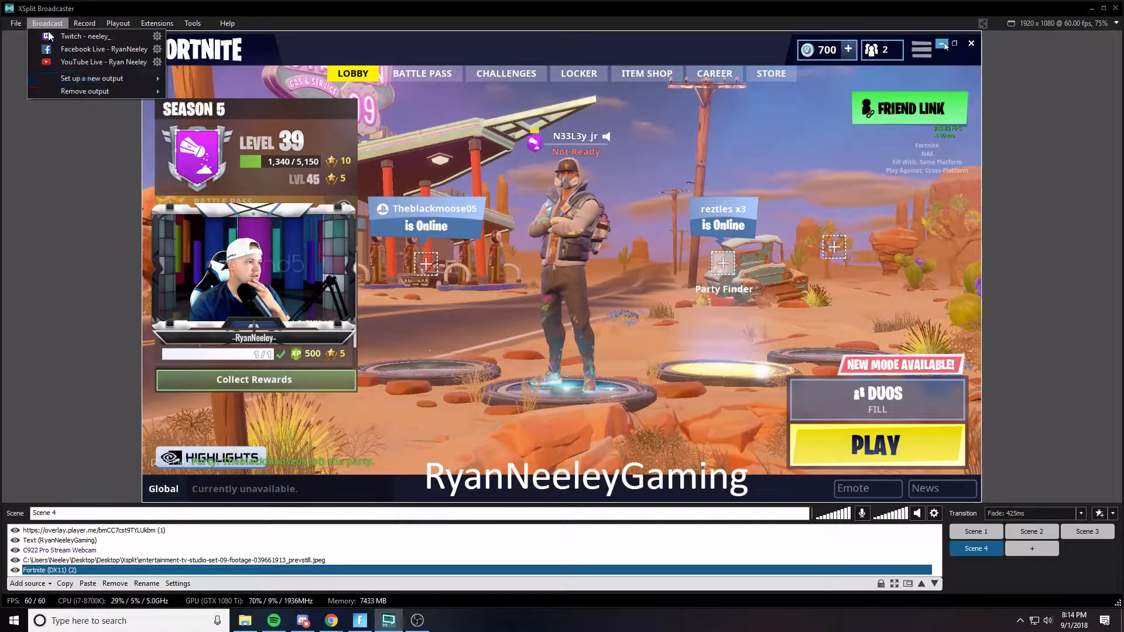
left_click(86, 49)
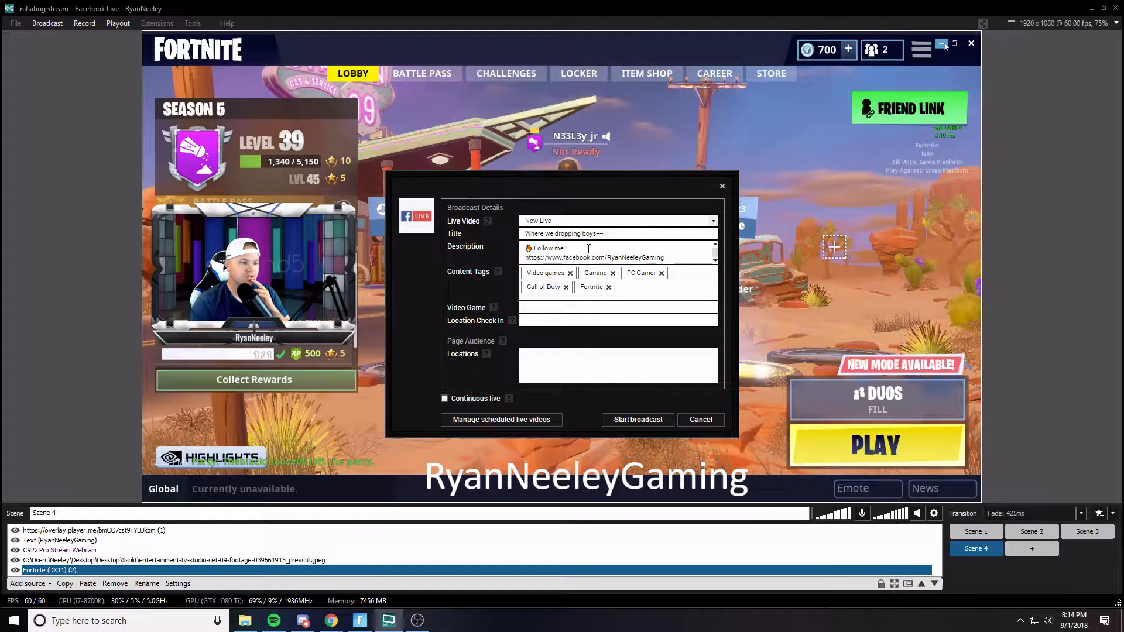
left_click(714, 262)
left_click(715, 262)
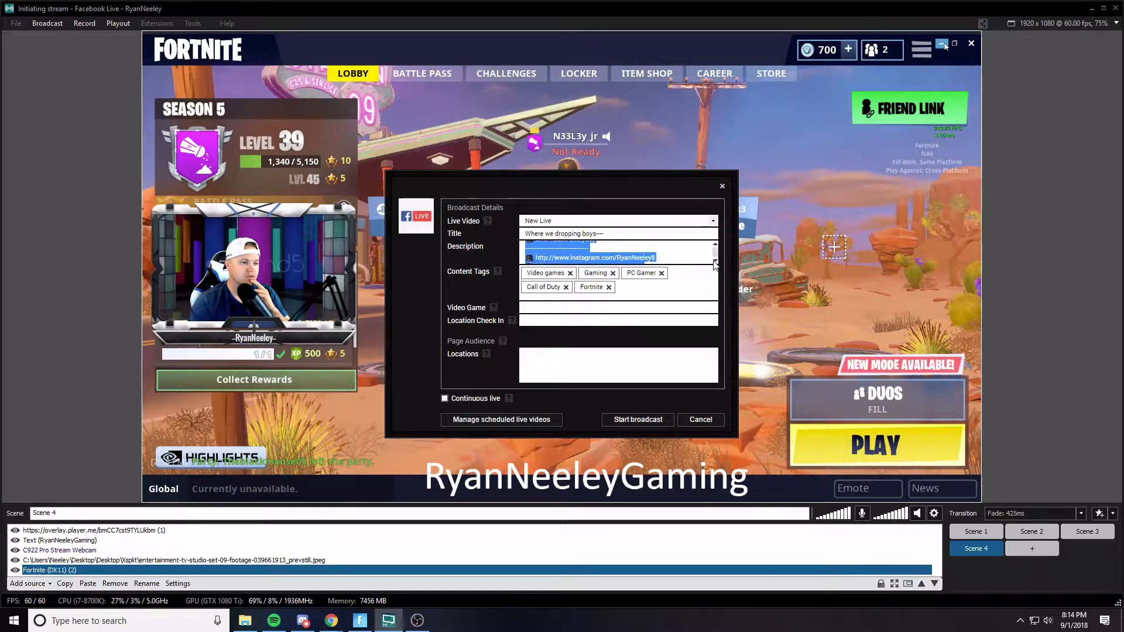
left_click(714, 262)
left_click(714, 262)
left_click(714, 262)
left_click(715, 263)
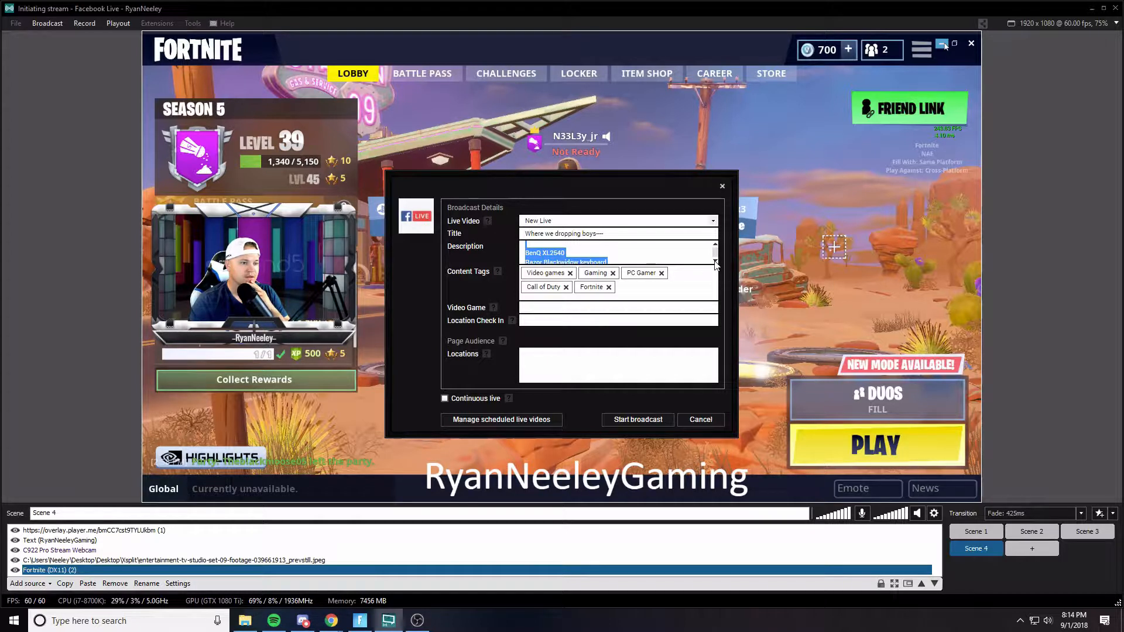
left_click(715, 262)
left_click(715, 262)
left_click(715, 262)
left_click(715, 262)
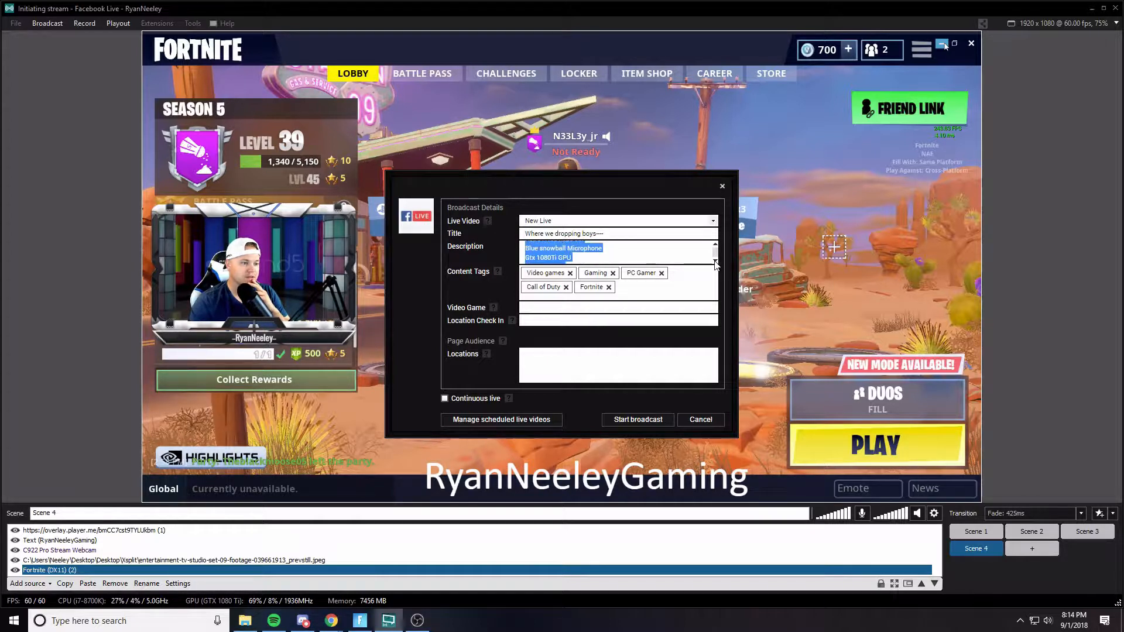
left_click(714, 262)
left_click(715, 262)
left_click(714, 262)
left_click(714, 263)
left_click(715, 262)
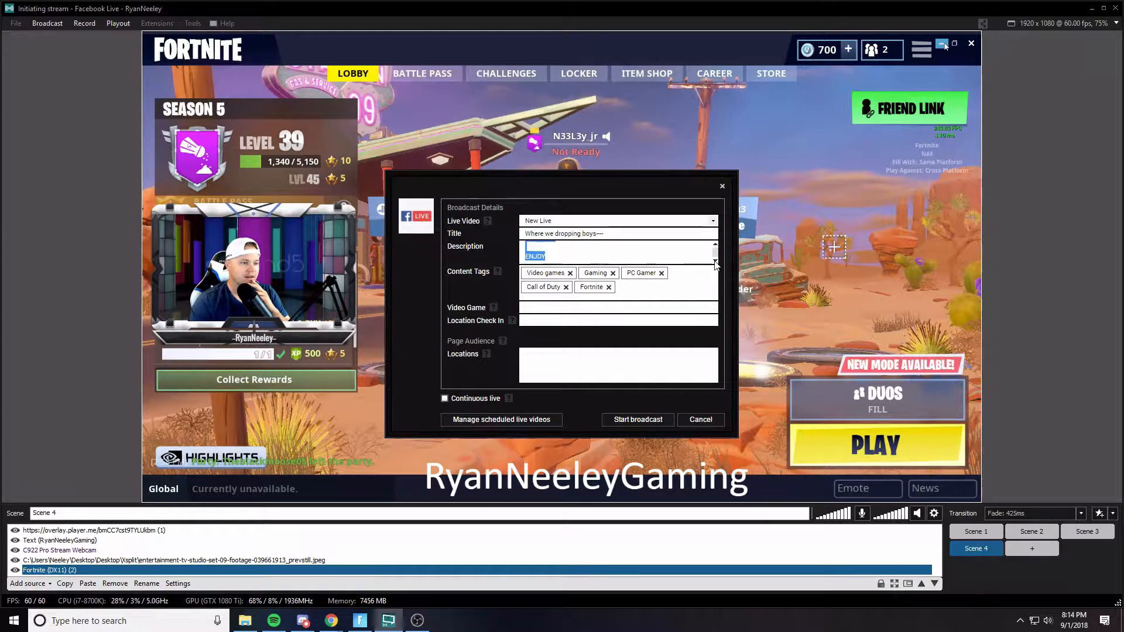
left_click(715, 246)
left_click(715, 246)
left_click(714, 247)
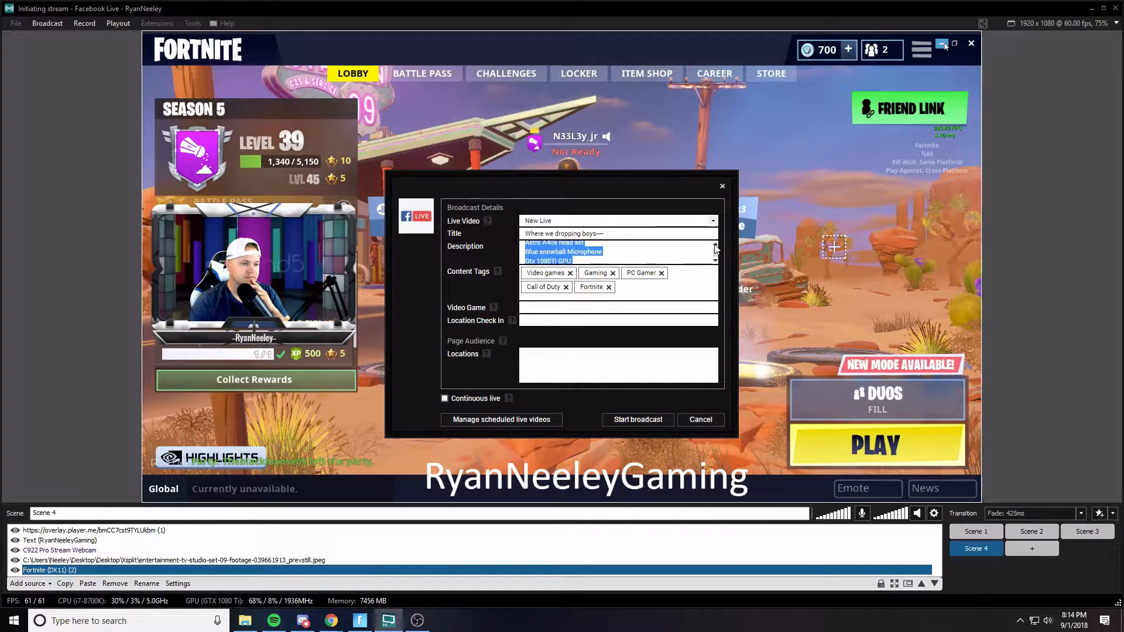
left_click(715, 246)
left_click(715, 246)
left_click(715, 246)
left_click(714, 247)
left_click(715, 247)
left_click(715, 247)
left_click(714, 246)
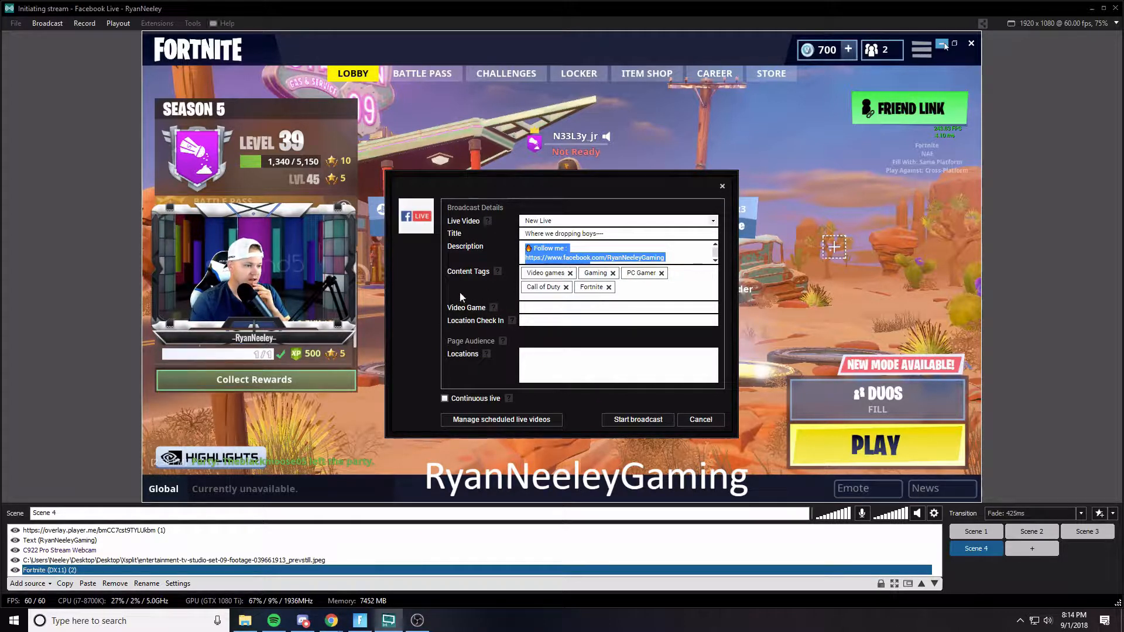
- Set the broadcast's video game to Fortnite, then cancel the broadcast
left_click(543, 307)
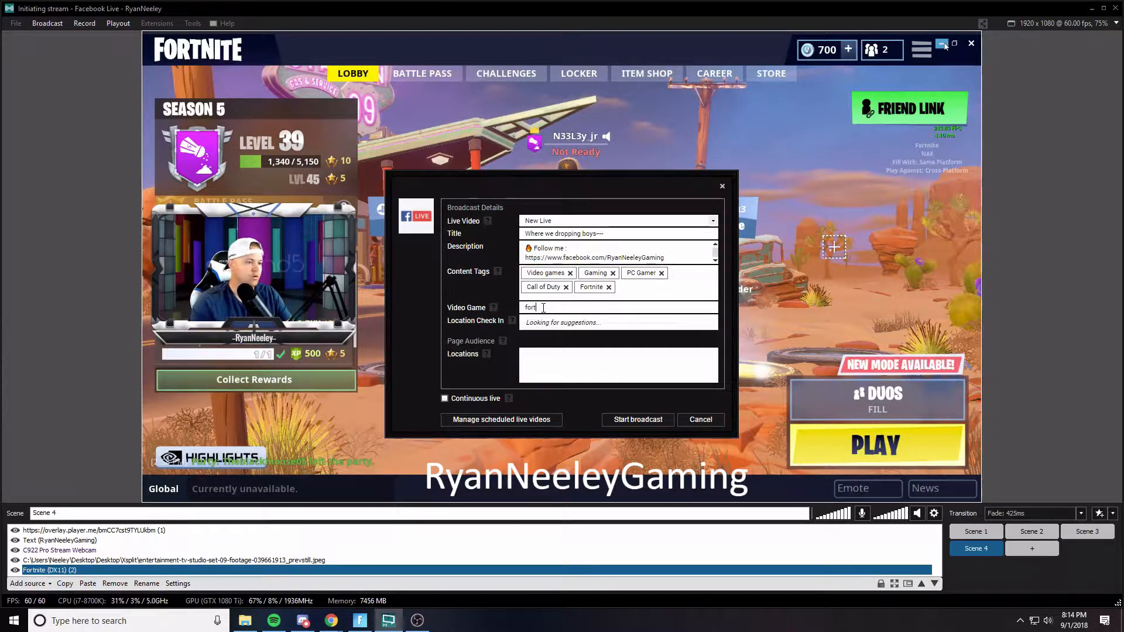
left_click(557, 350)
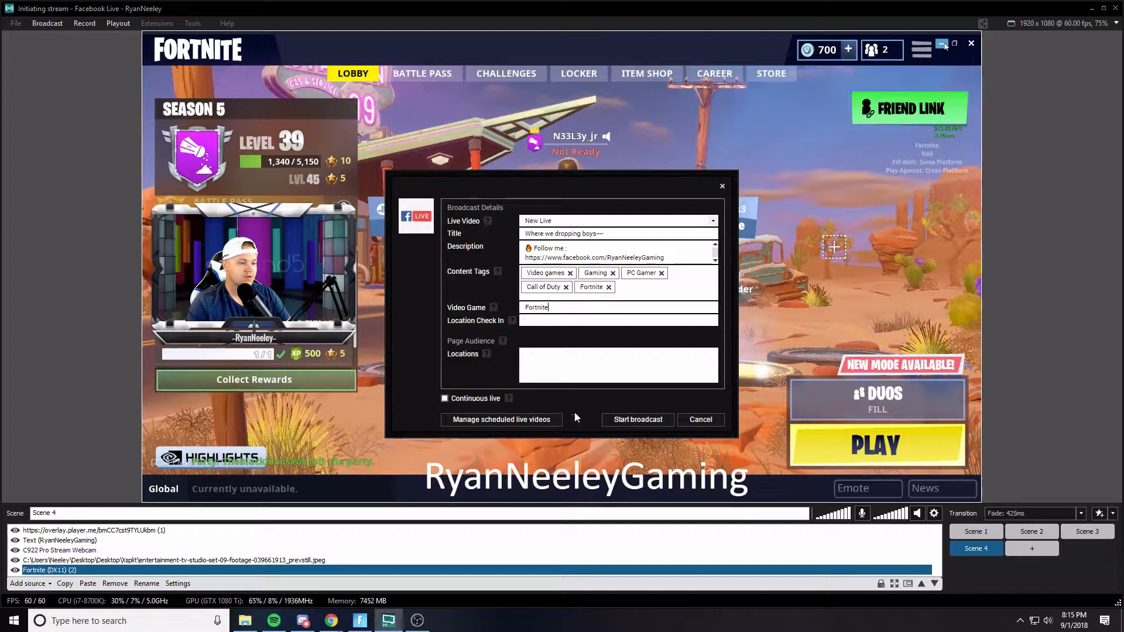
left_click(698, 421)
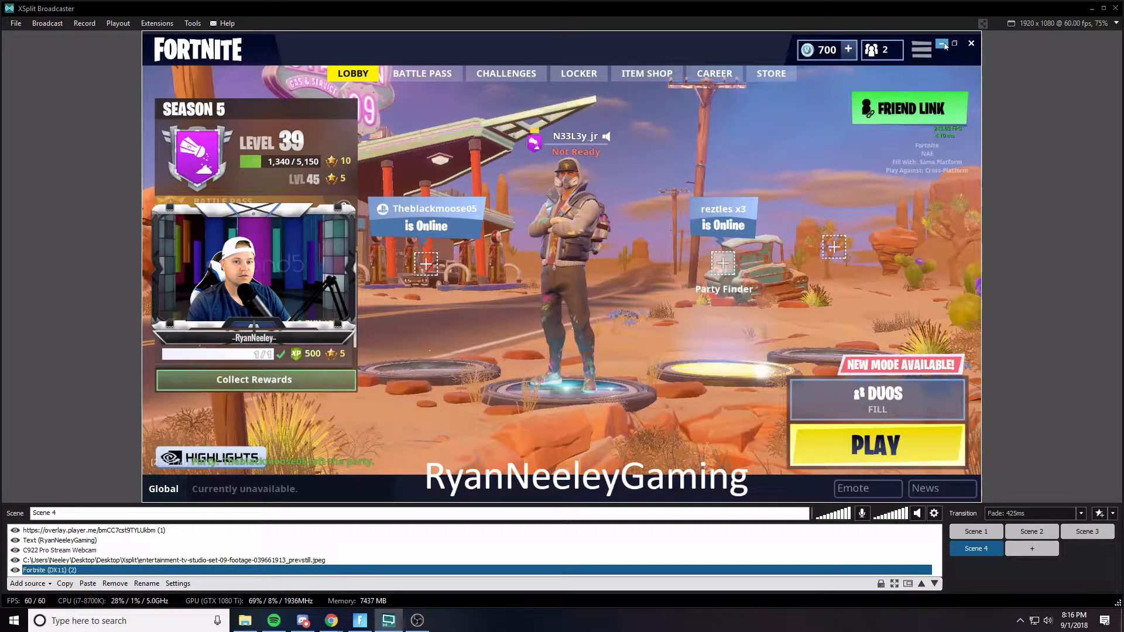
- Switch to Chrome and bring up the Facebook page window
left_click(333, 622)
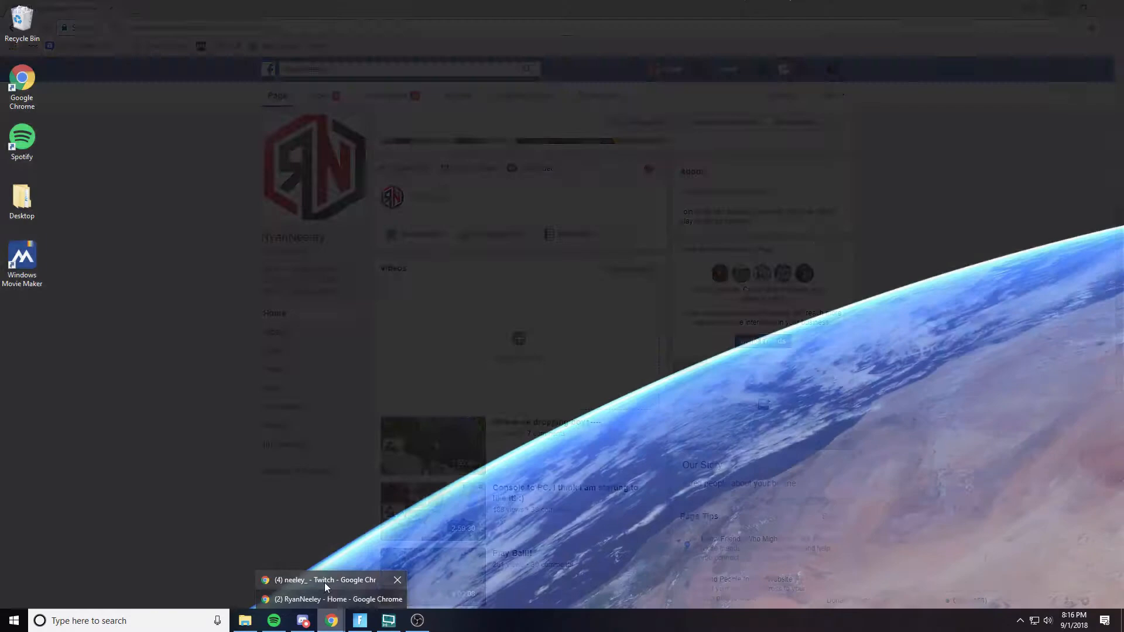
left_click(325, 584)
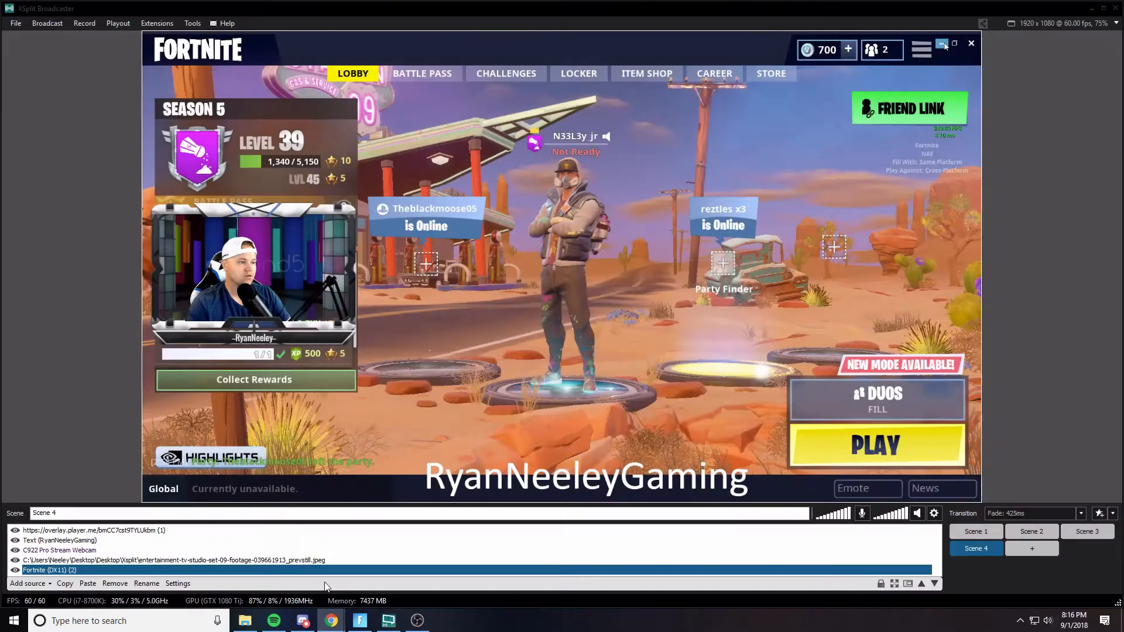
mouse_move(329, 624)
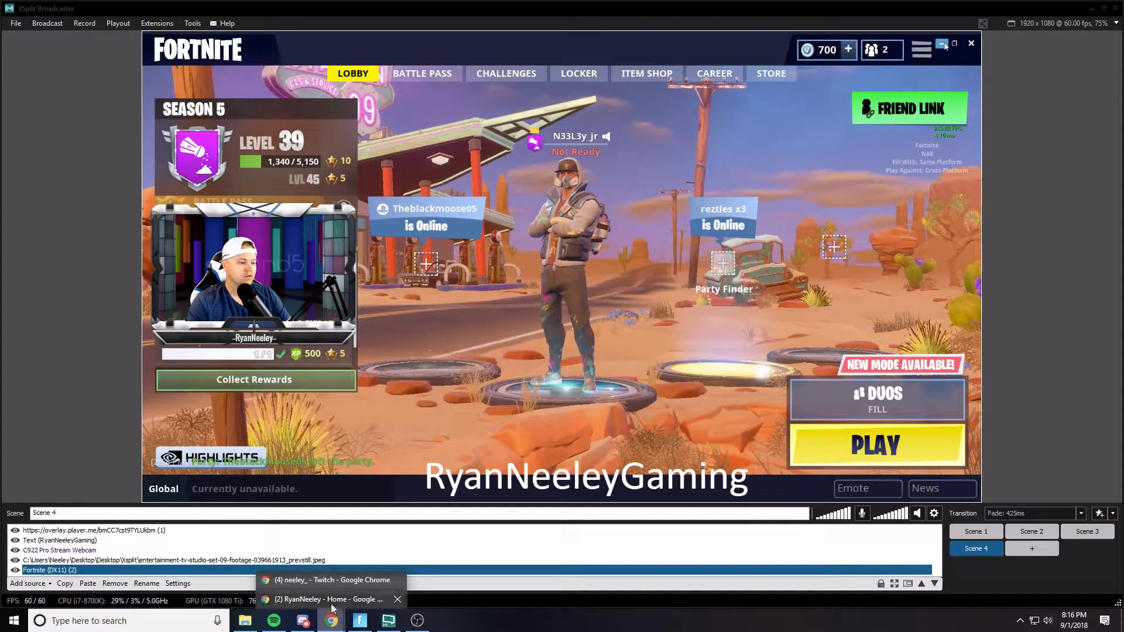
left_click(331, 603)
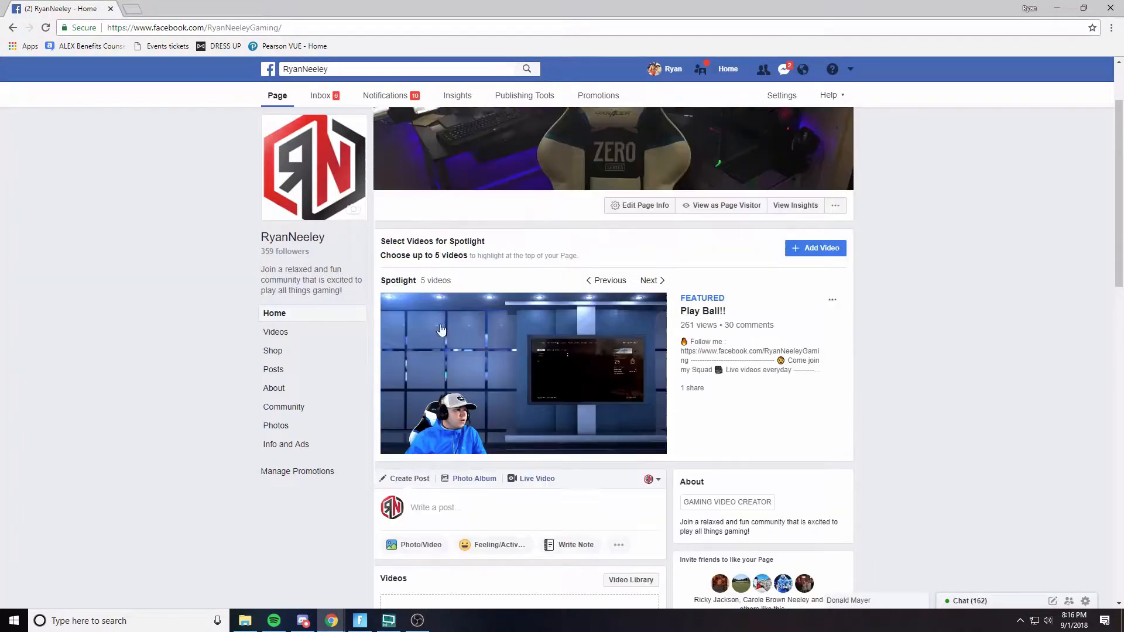
- Scroll through the page's videos and open the 'Where we dropping boys----' live video
scroll(441, 330, "up", 2)
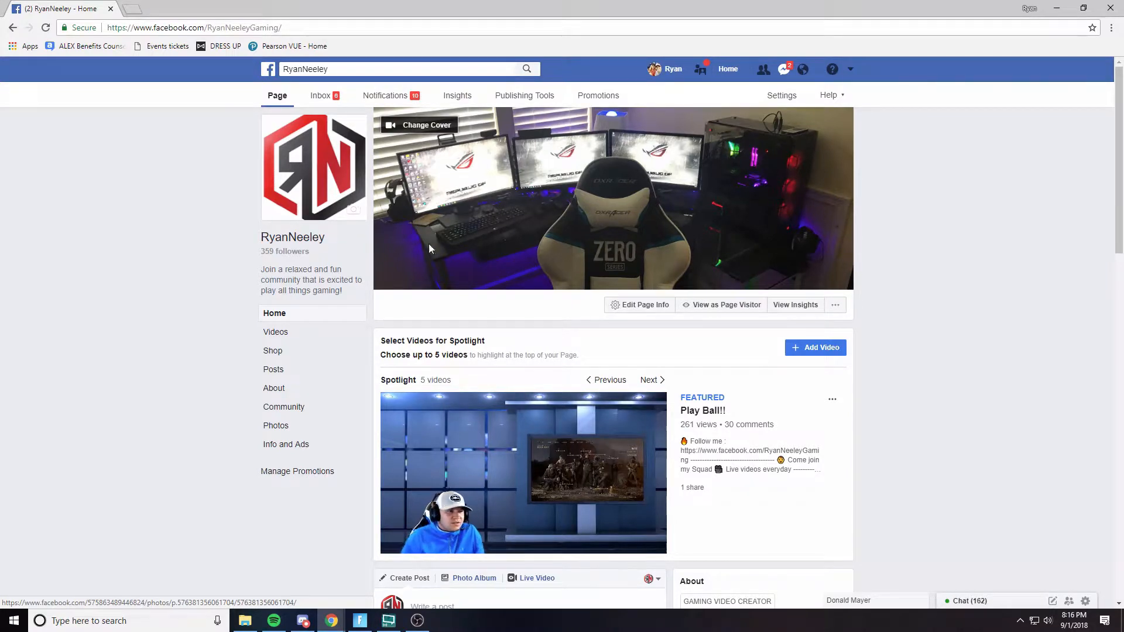
scroll(588, 263, "down", 3)
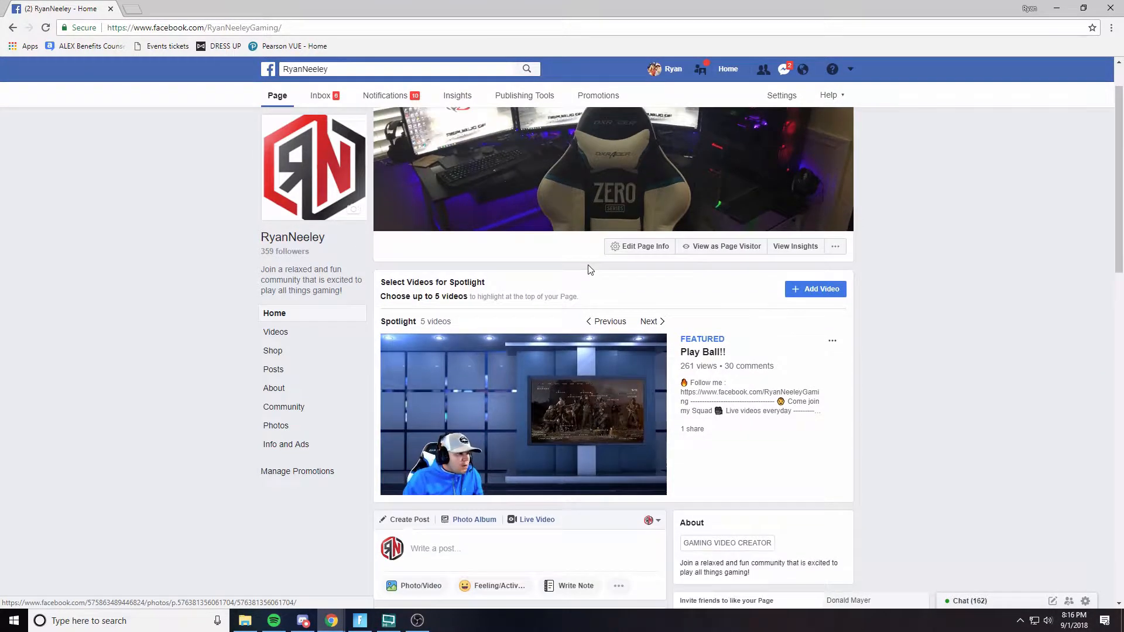
scroll(578, 271, "down", 1)
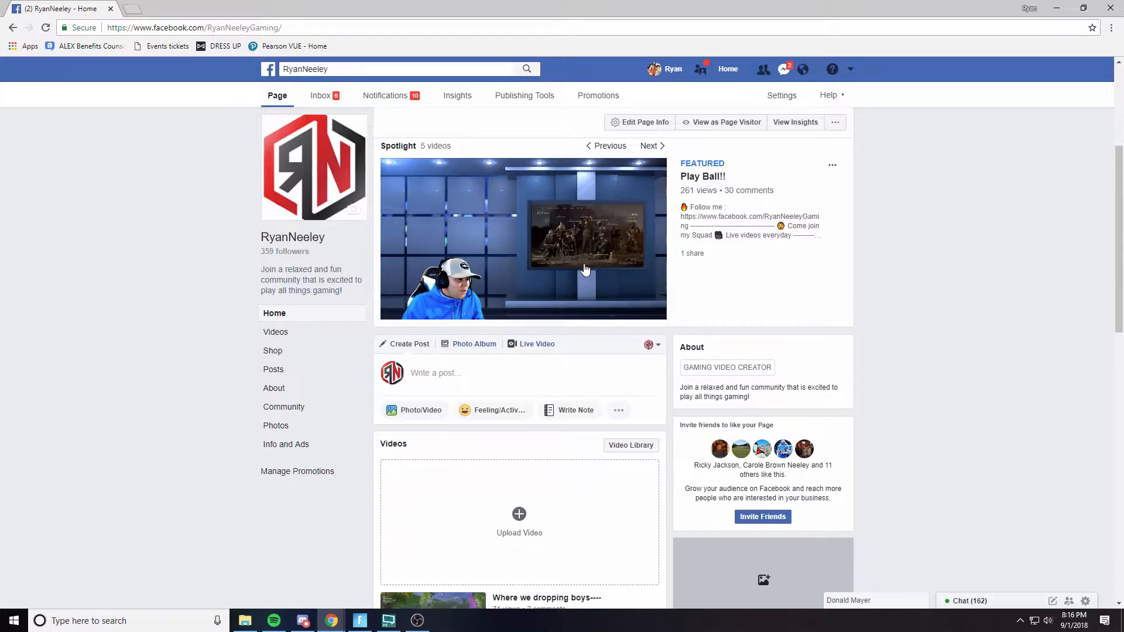
scroll(584, 275, "down", 7)
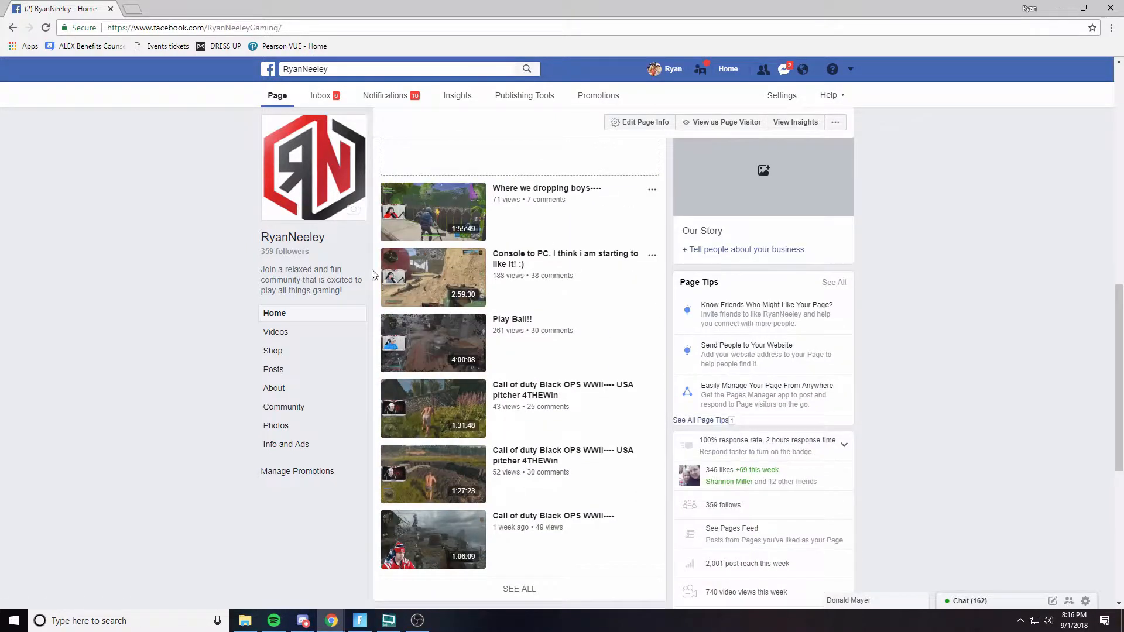
scroll(446, 383, "down", 4)
scroll(532, 315, "up", 6)
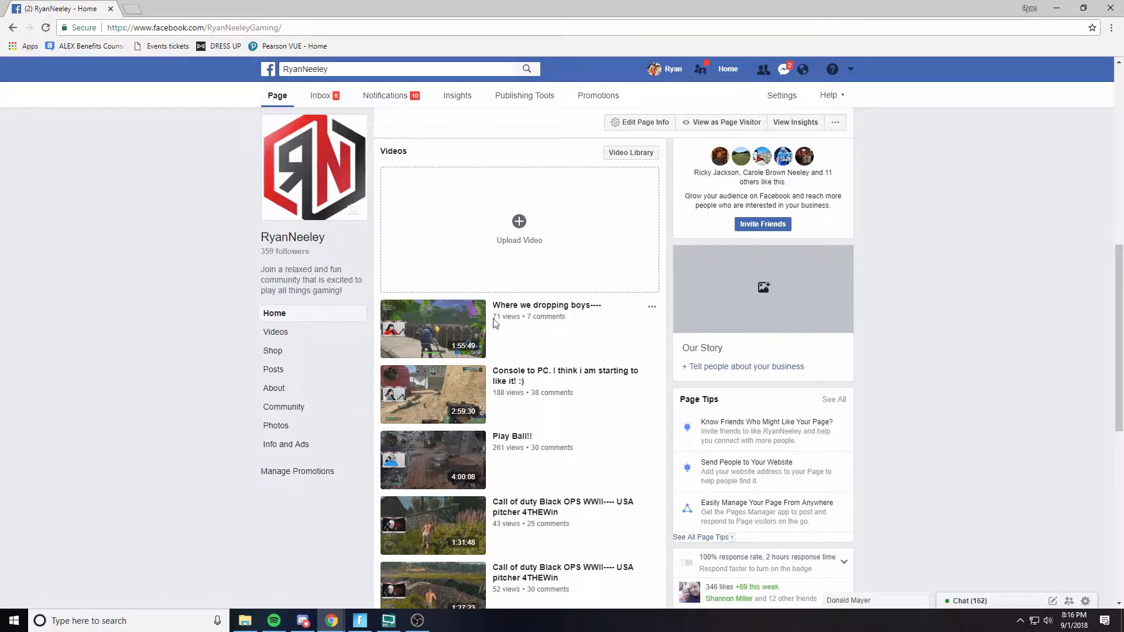
scroll(556, 366, "down", 1)
scroll(556, 369, "up", 1)
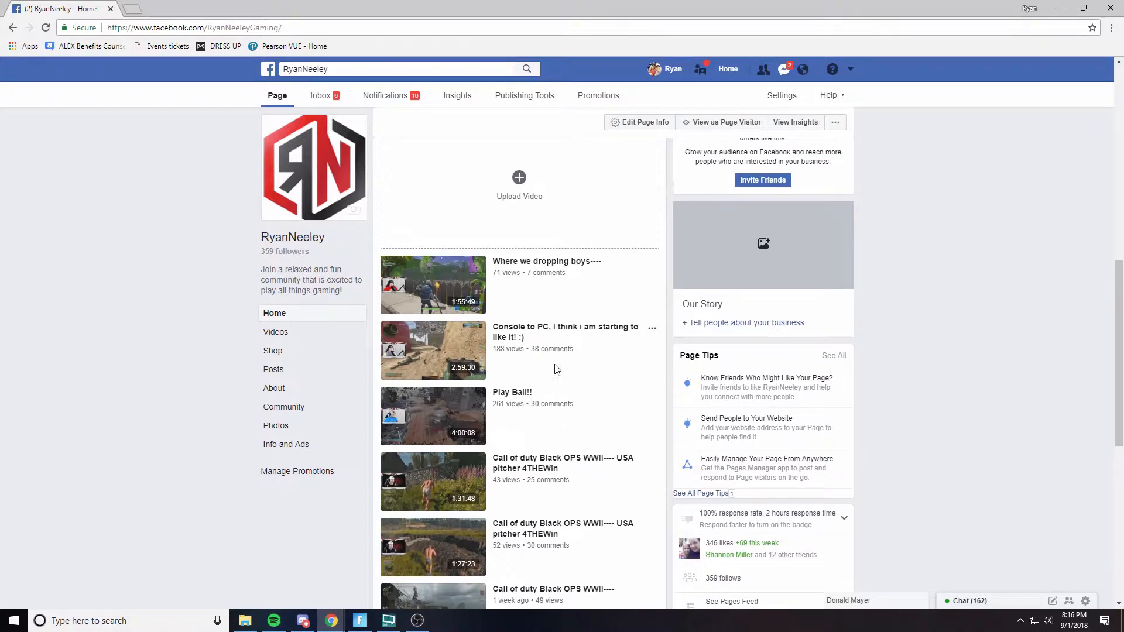
left_click(556, 369)
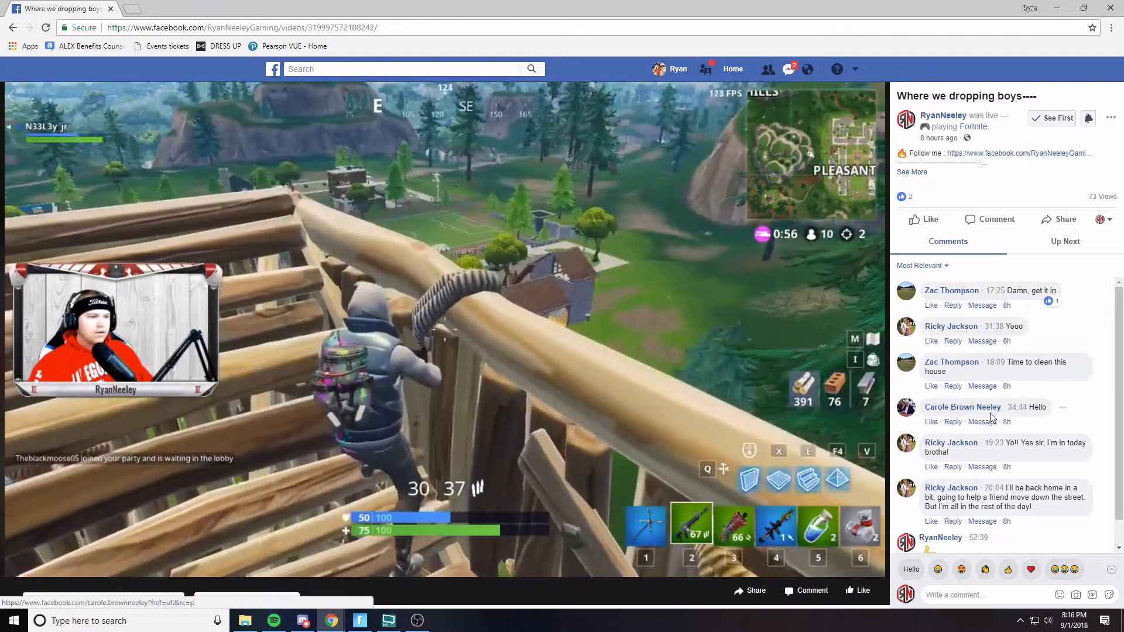
- Expand the video's full description to examine its links and gear list
scroll(987, 482, "down", 1)
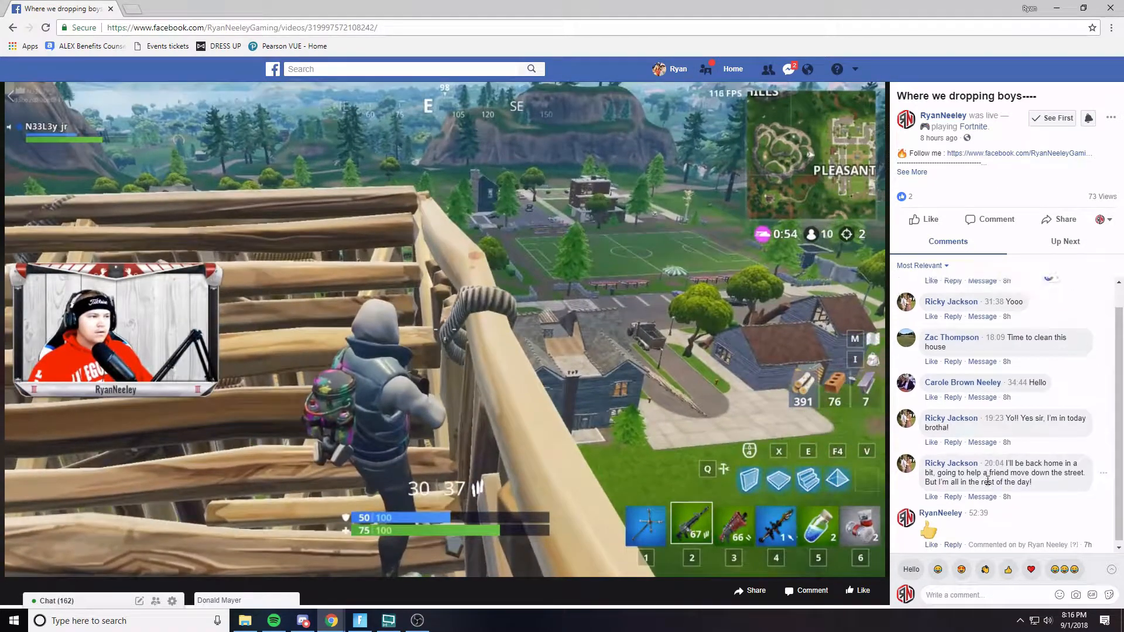
scroll(988, 468, "up", 1)
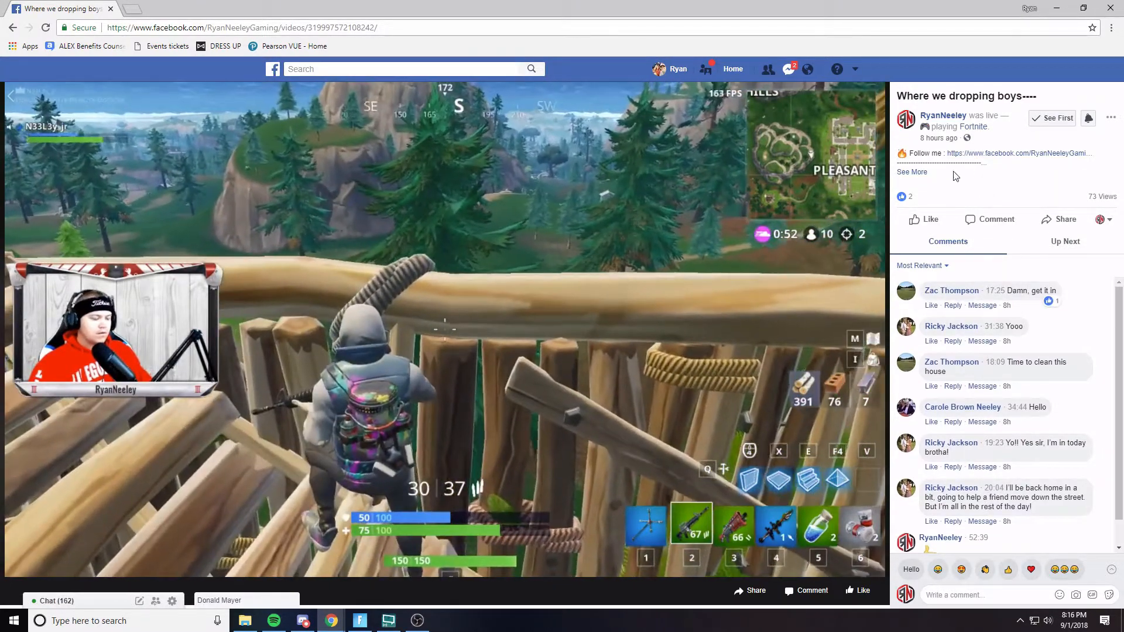
left_click(912, 171)
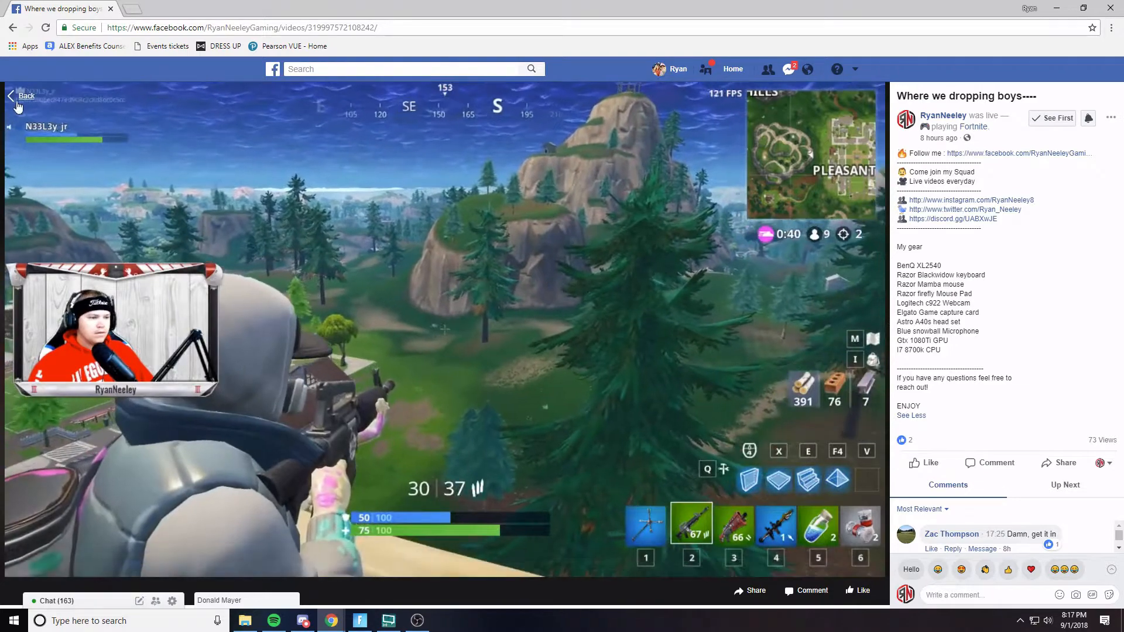
- Go back to the Facebook page home and scroll through it
left_click(20, 104)
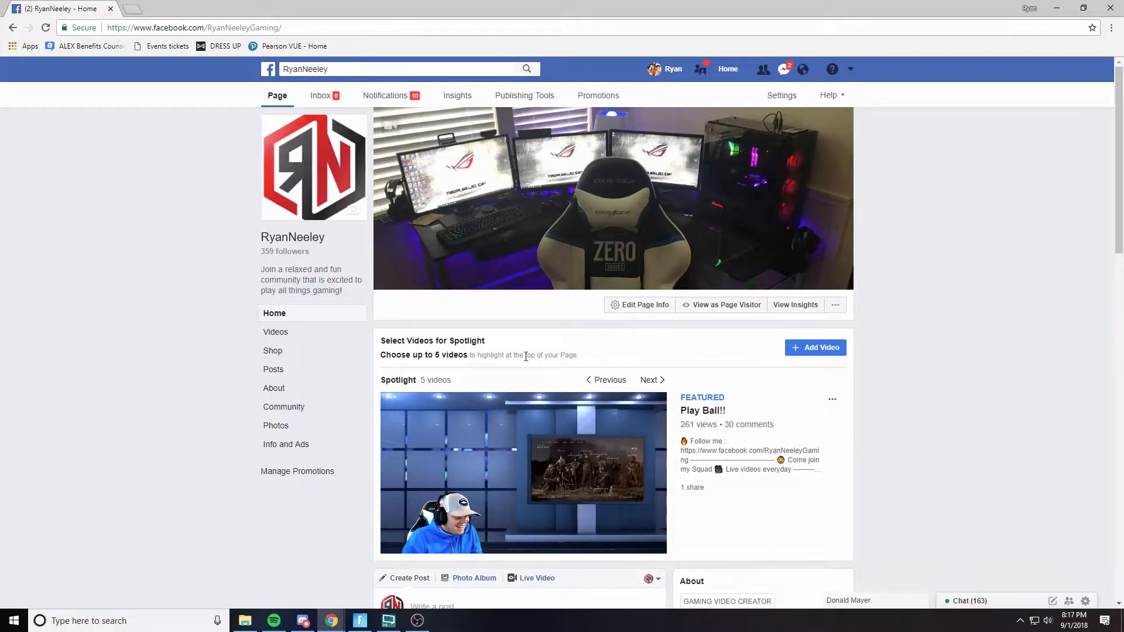
scroll(749, 351, "down", 10)
scroll(741, 373, "up", 8)
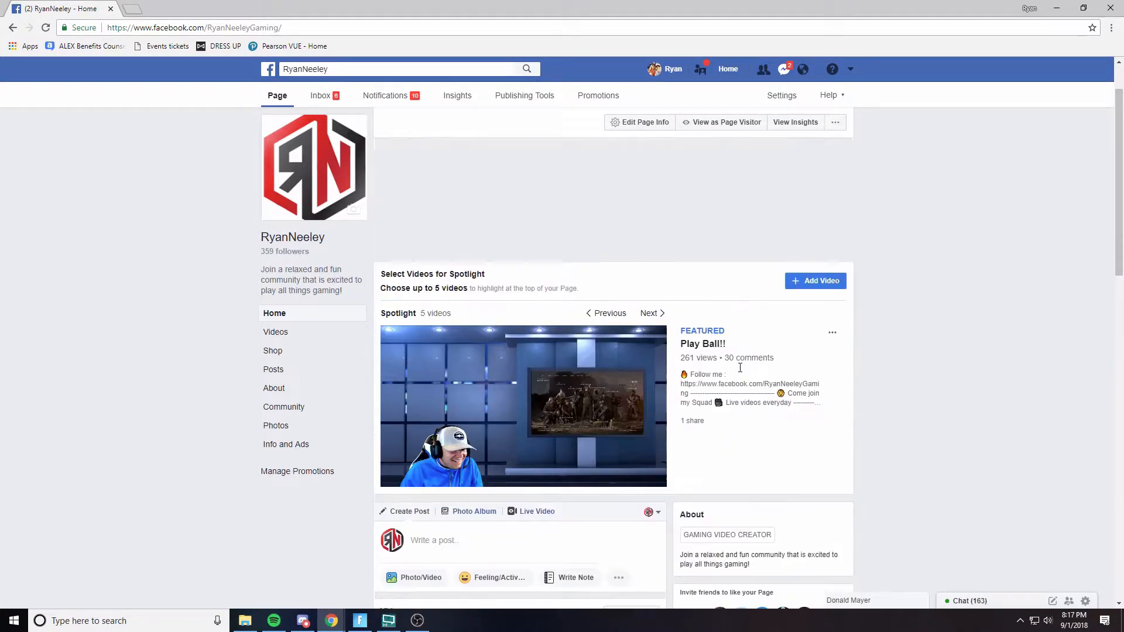
scroll(770, 368, "down", 2)
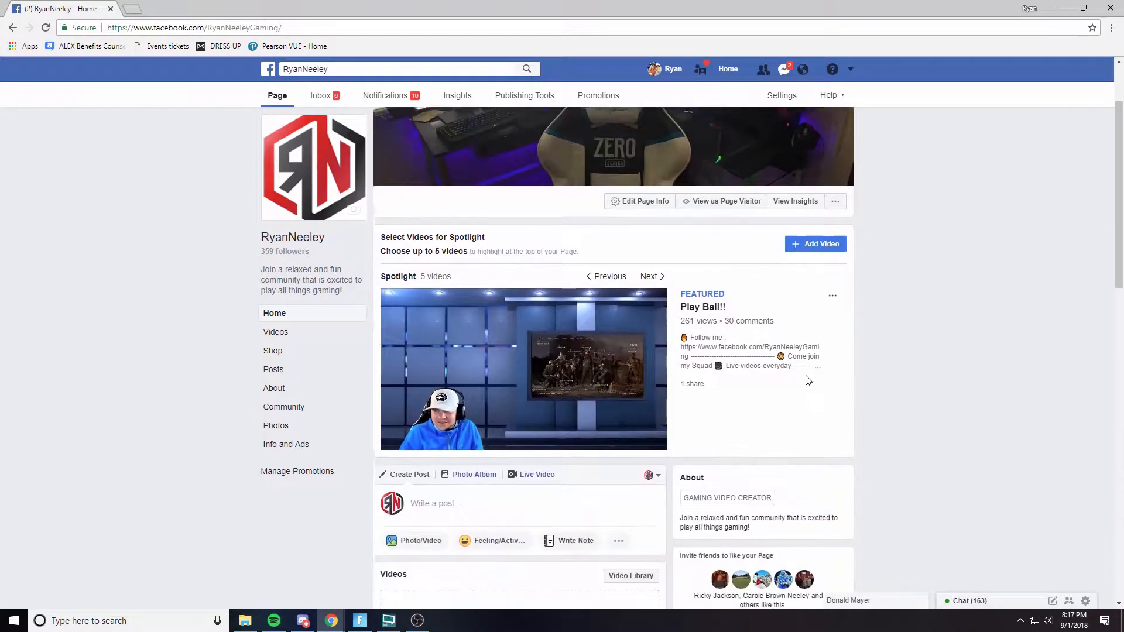
- Scroll back to the top of the Facebook page and return to XSplit Broadcaster
scroll(813, 380, "up", 1)
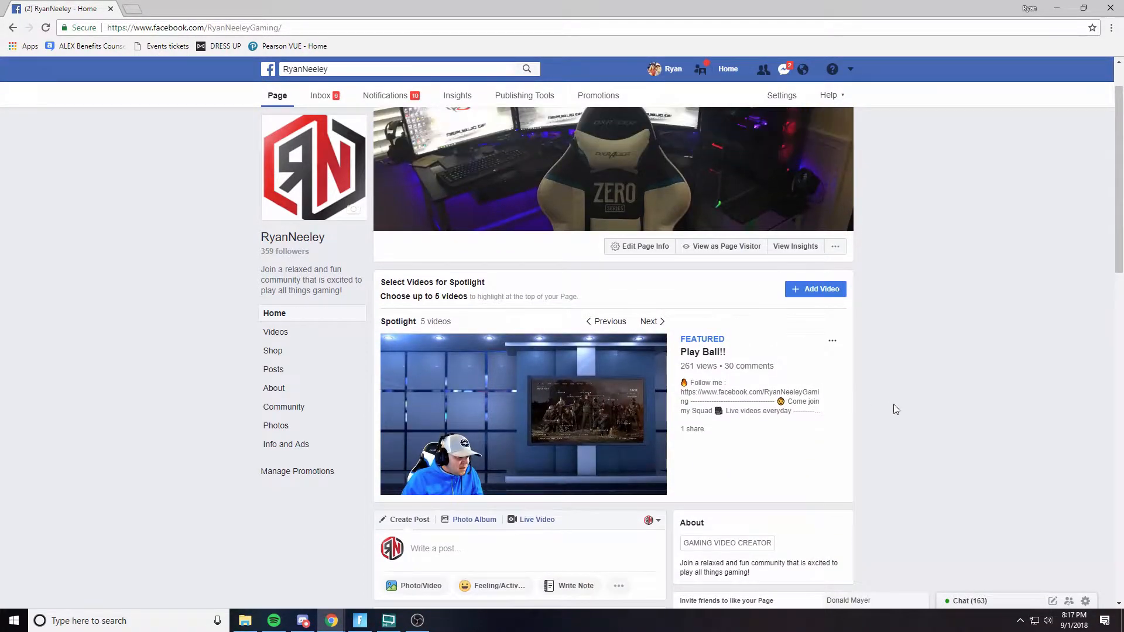
left_click(1057, 10)
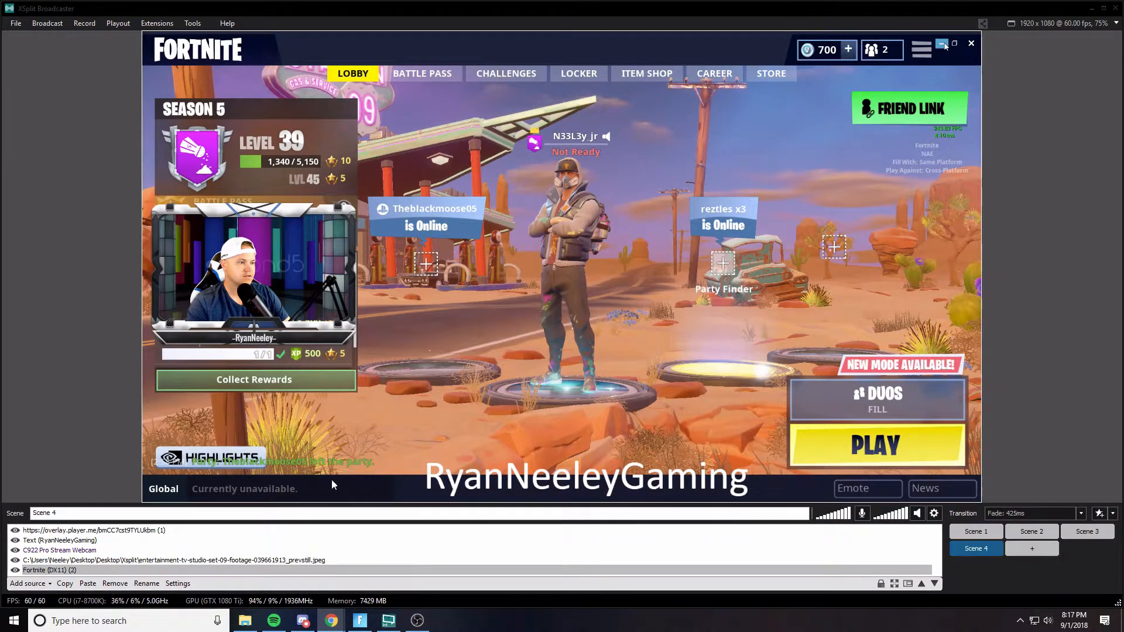
- Select the Fortnite game source and open the canvas resolution and frame-rate options, then close them
left_click(246, 570)
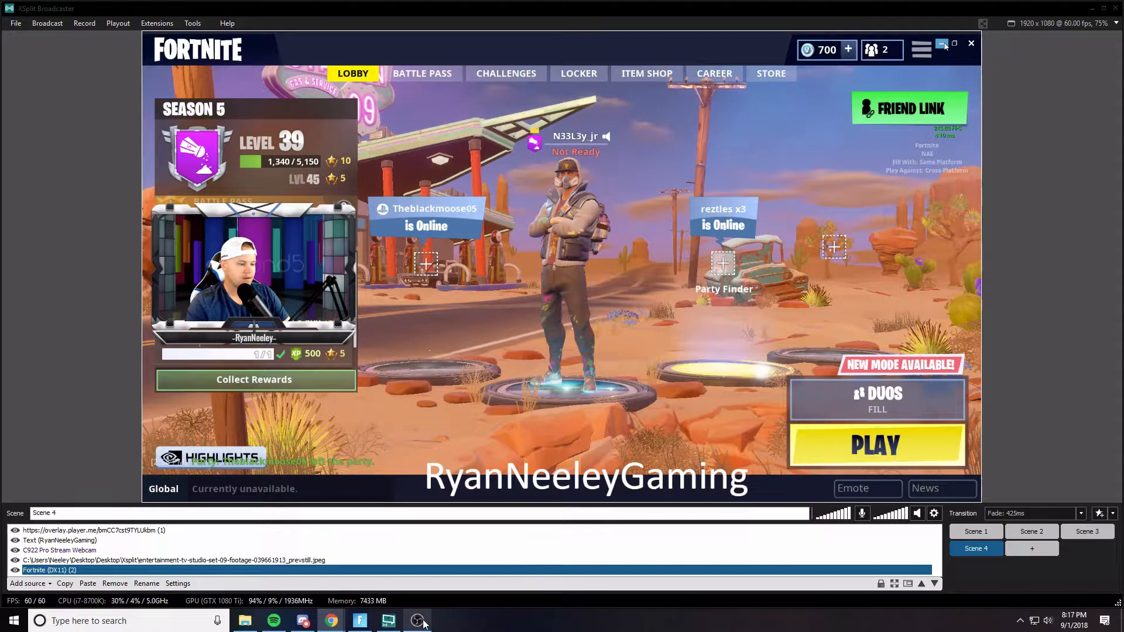
left_click(1061, 25)
mouse_move(1060, 36)
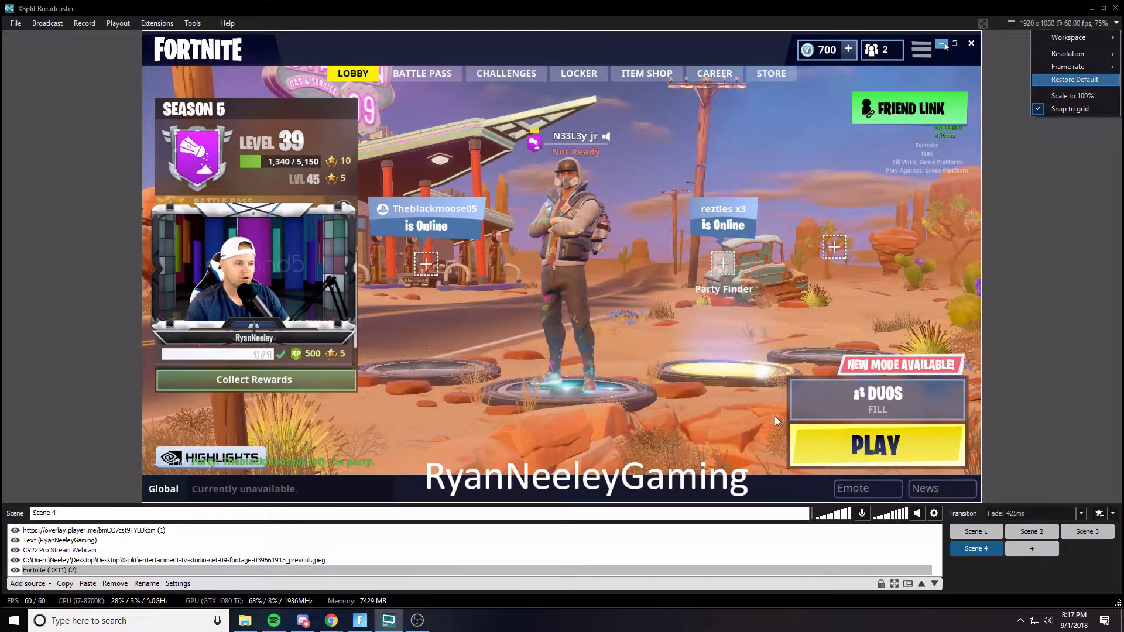
left_click(388, 271)
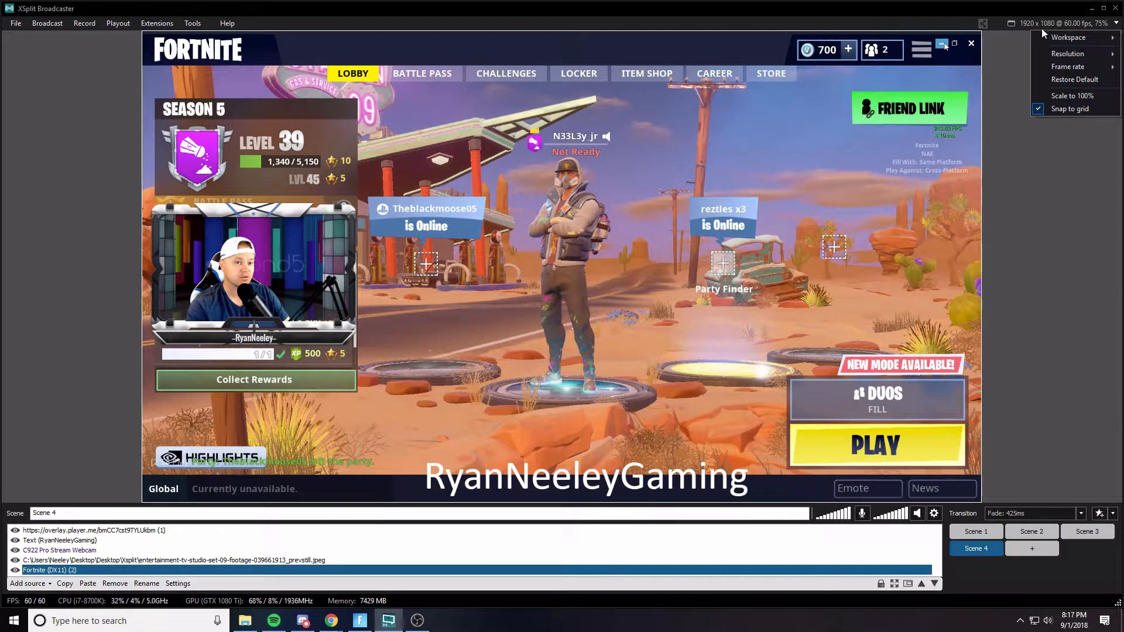
- Open the YouTube Live output properties to review its encoding settings, then close the dialog
left_click(49, 23)
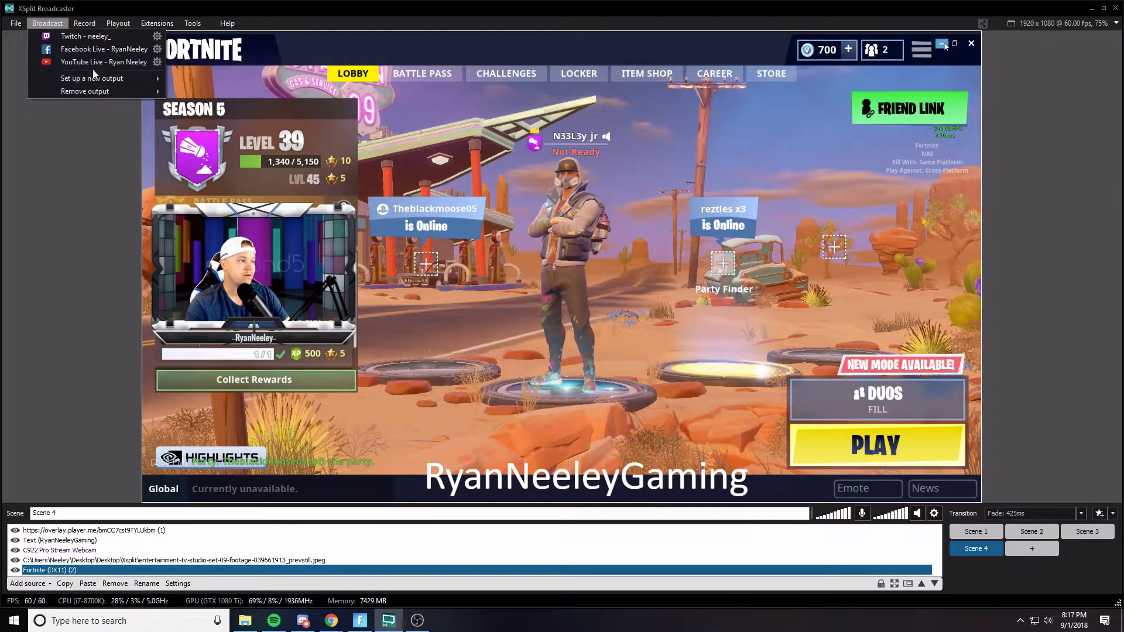
left_click(160, 62)
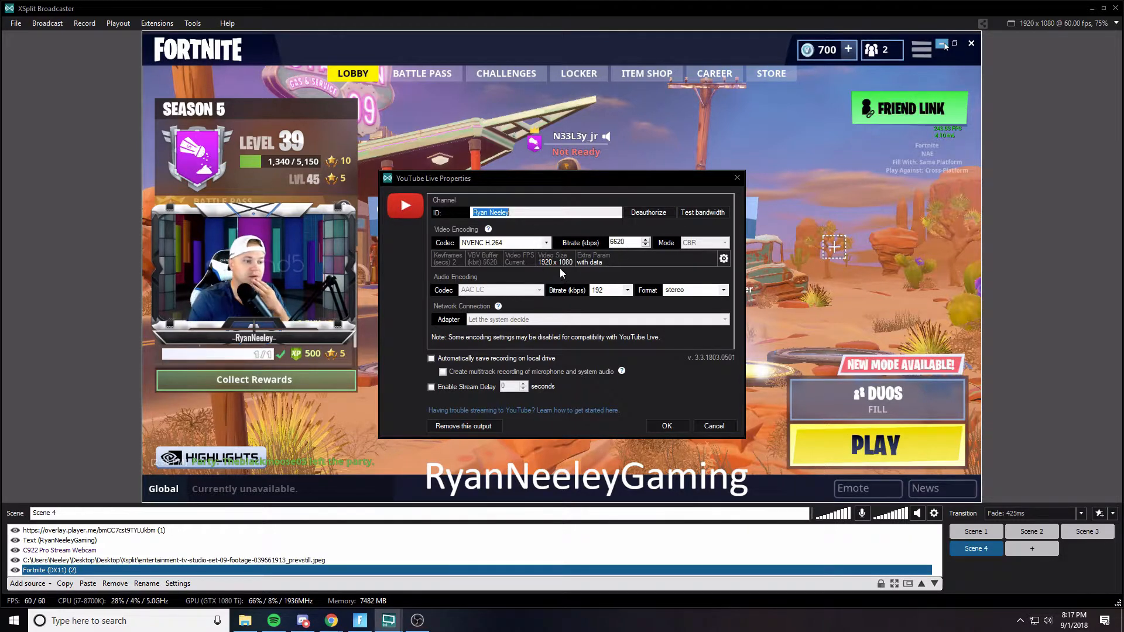
left_click(737, 179)
- Open the Twitch output properties to review its channel and encoding settings, then close the dialog
left_click(53, 24)
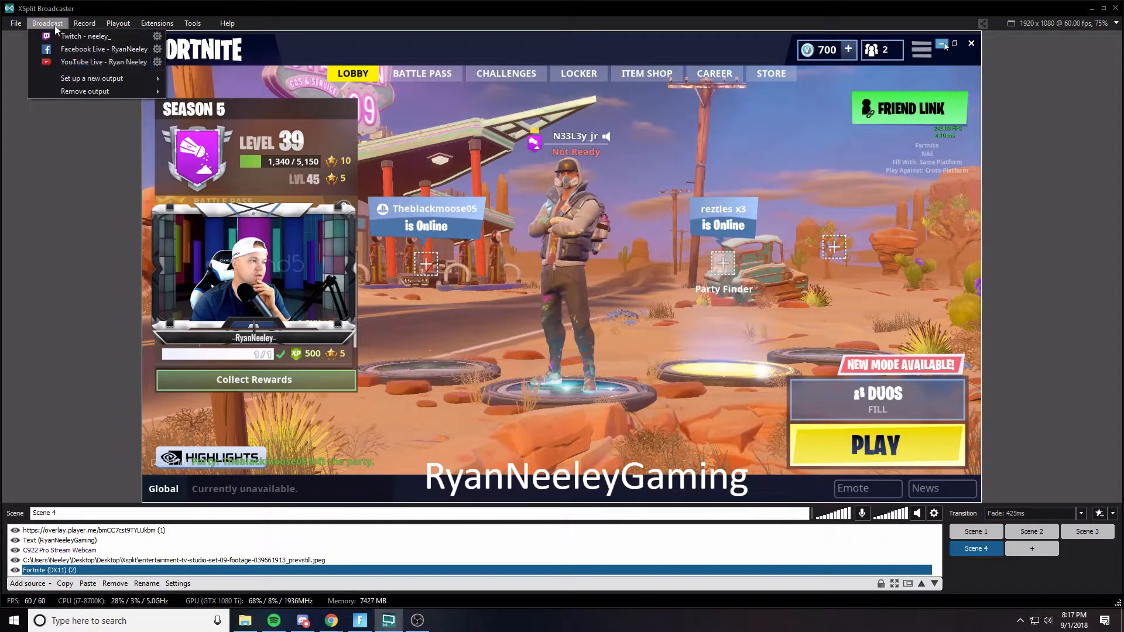
left_click(79, 27)
left_click(61, 26)
left_click(61, 25)
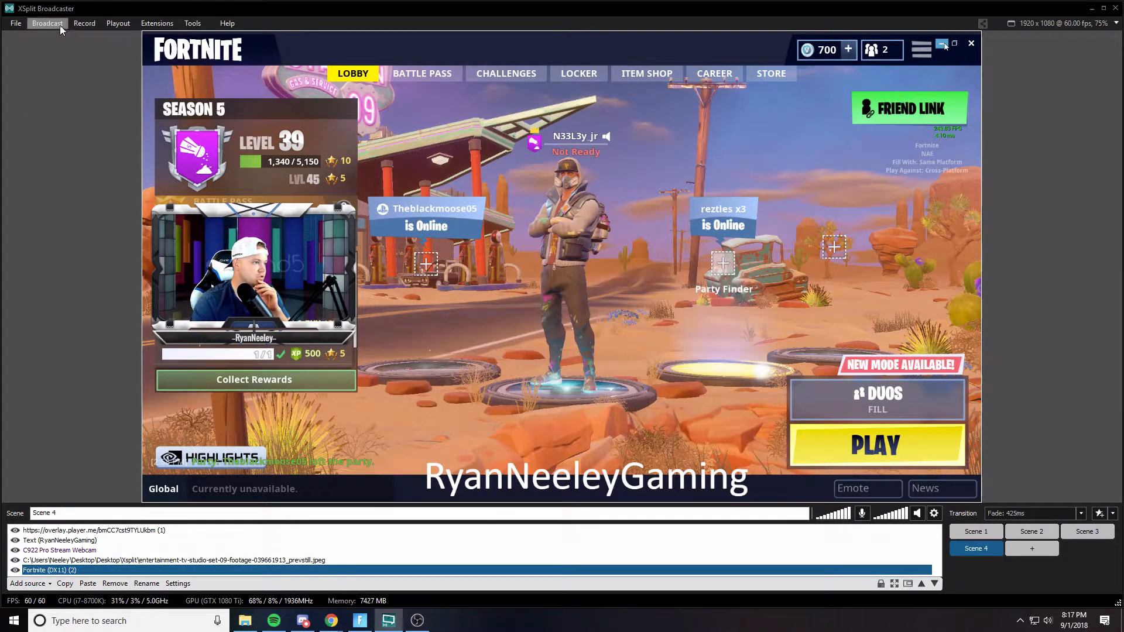
left_click(60, 25)
left_click(156, 35)
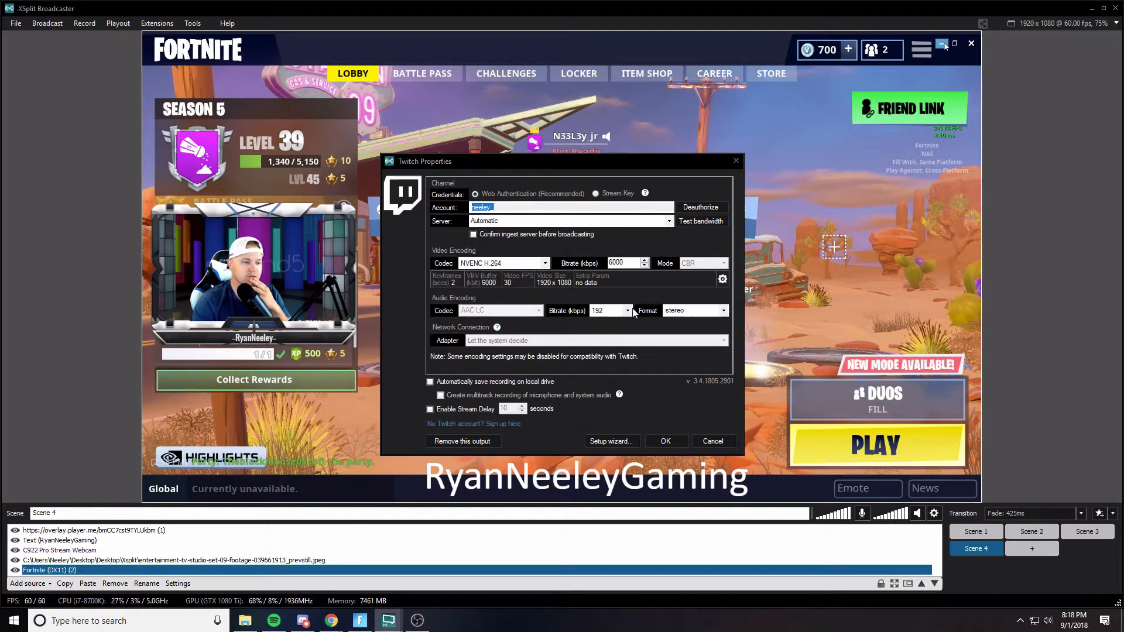
left_click(417, 621)
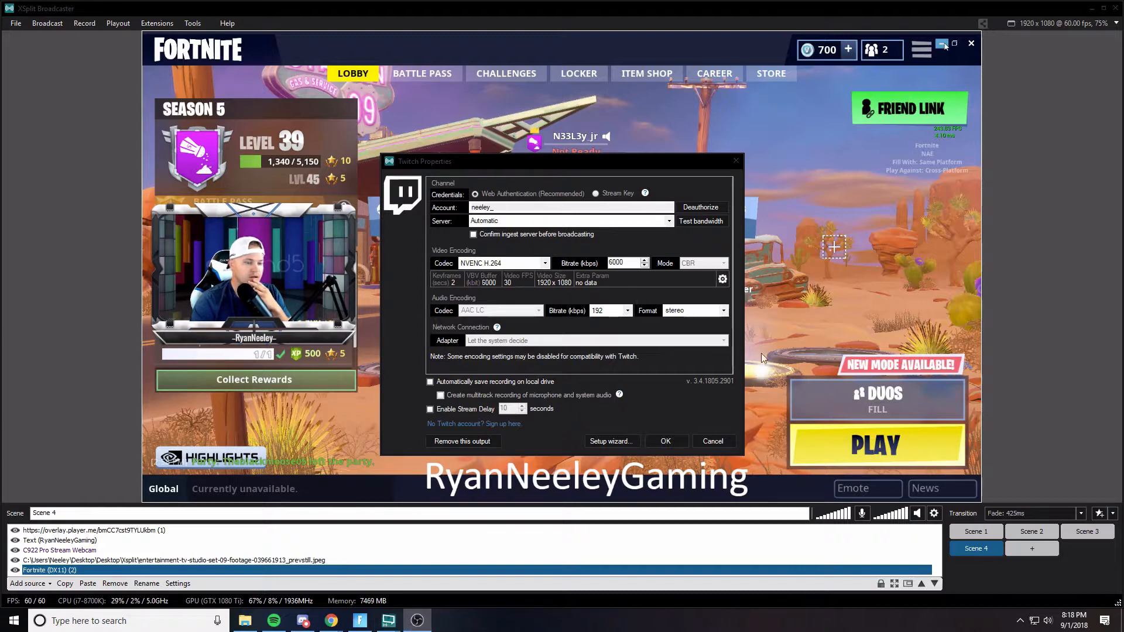
left_click(736, 161)
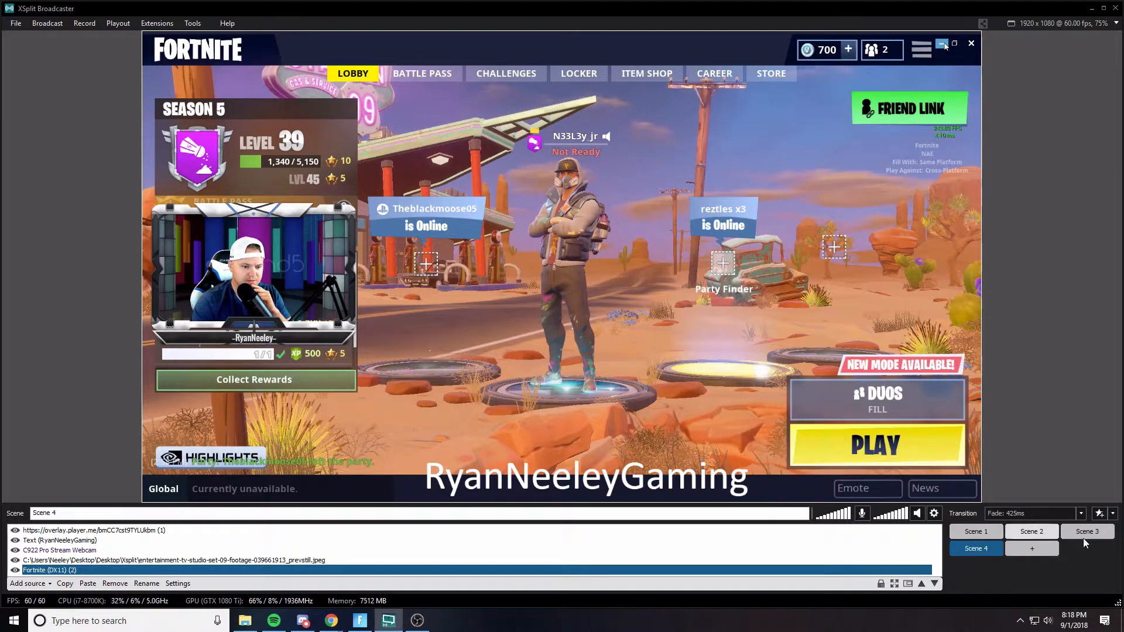
- Switch between Scene 2, Scene 1 and Scene 4 to compare their layouts
mouse_move(1022, 538)
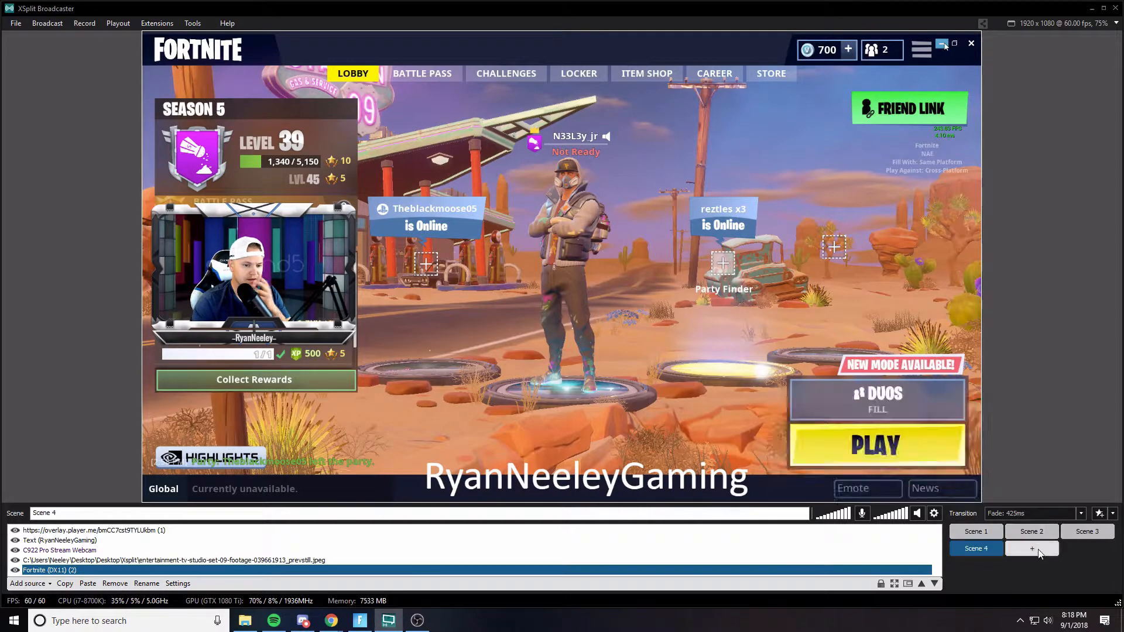
left_click(1035, 532)
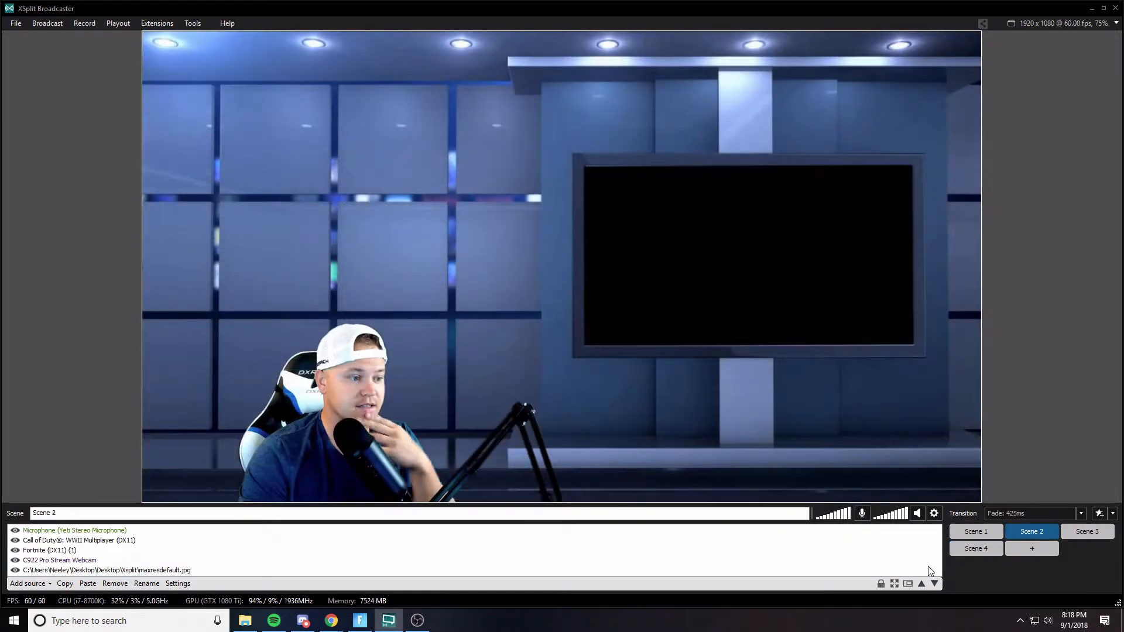
left_click(359, 626)
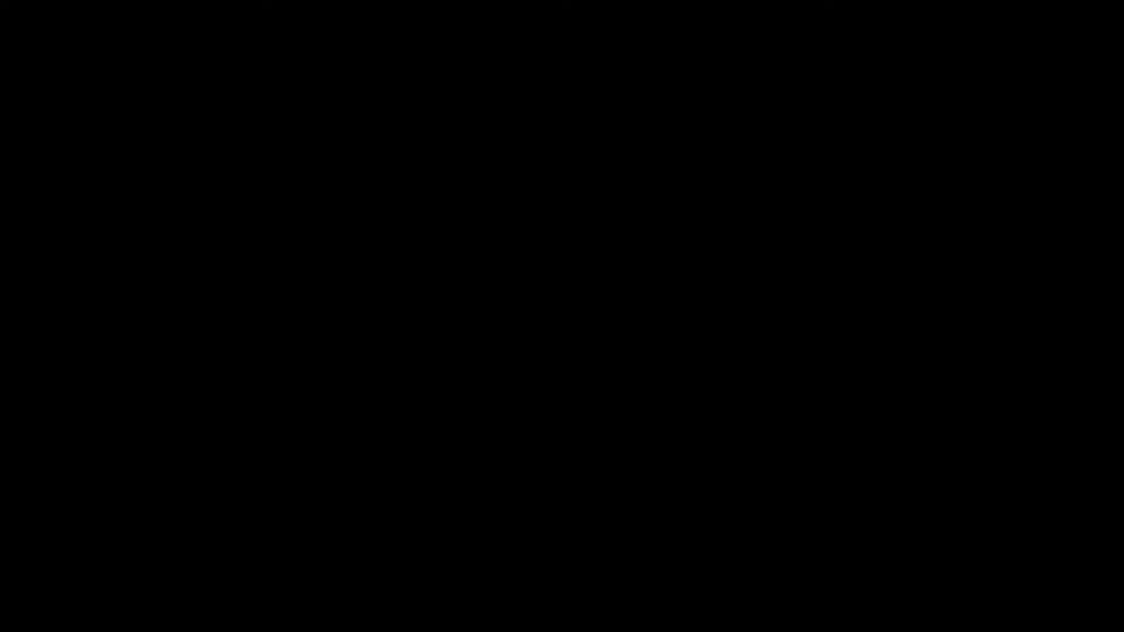
key("alt+Tab")
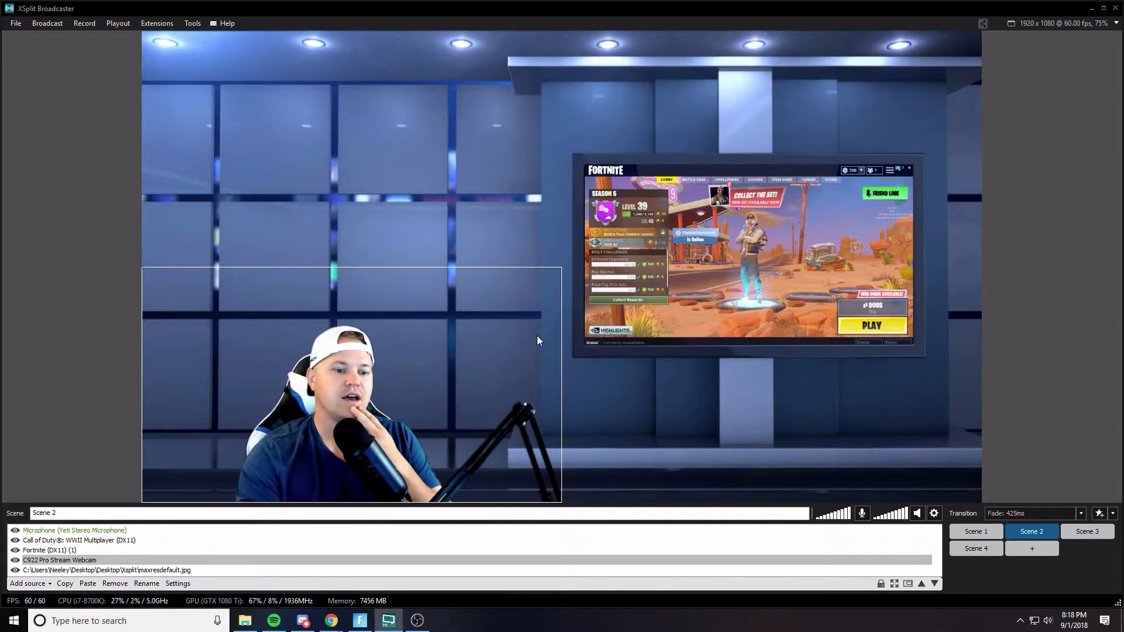
left_click(971, 533)
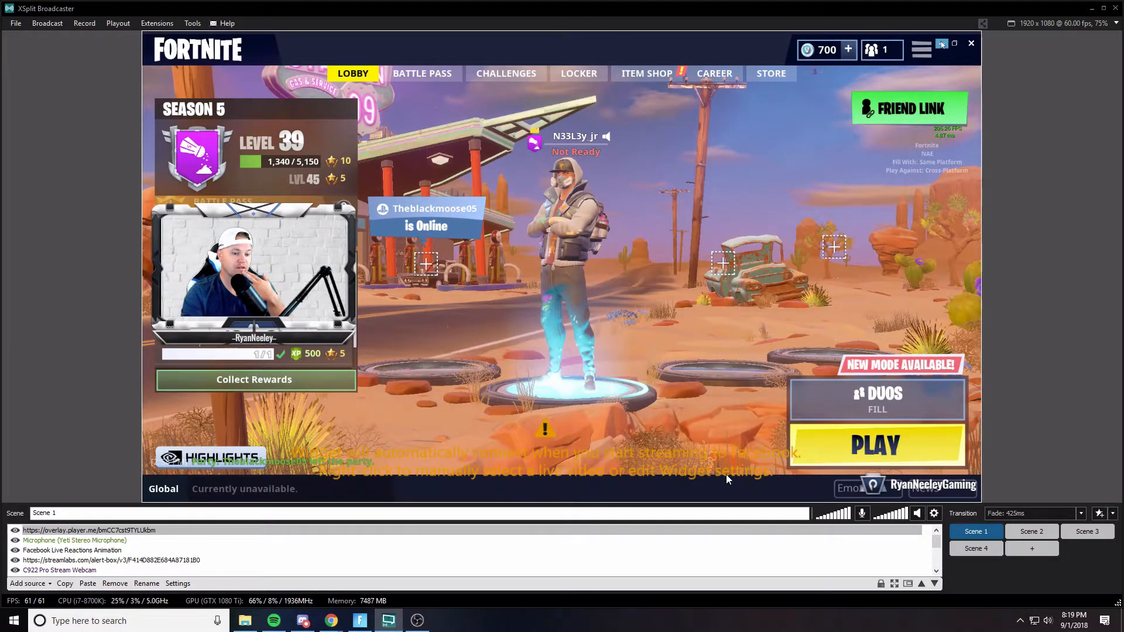
left_click(972, 551)
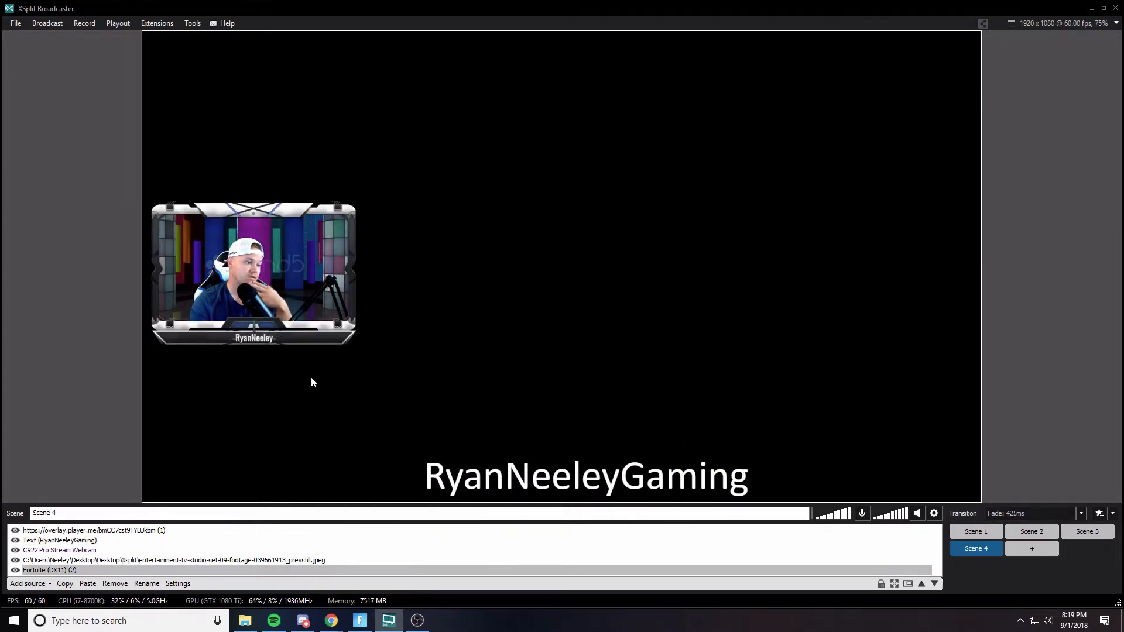
- Remove the overlay widget source and the studio background image source from Scene 4
left_click(311, 329)
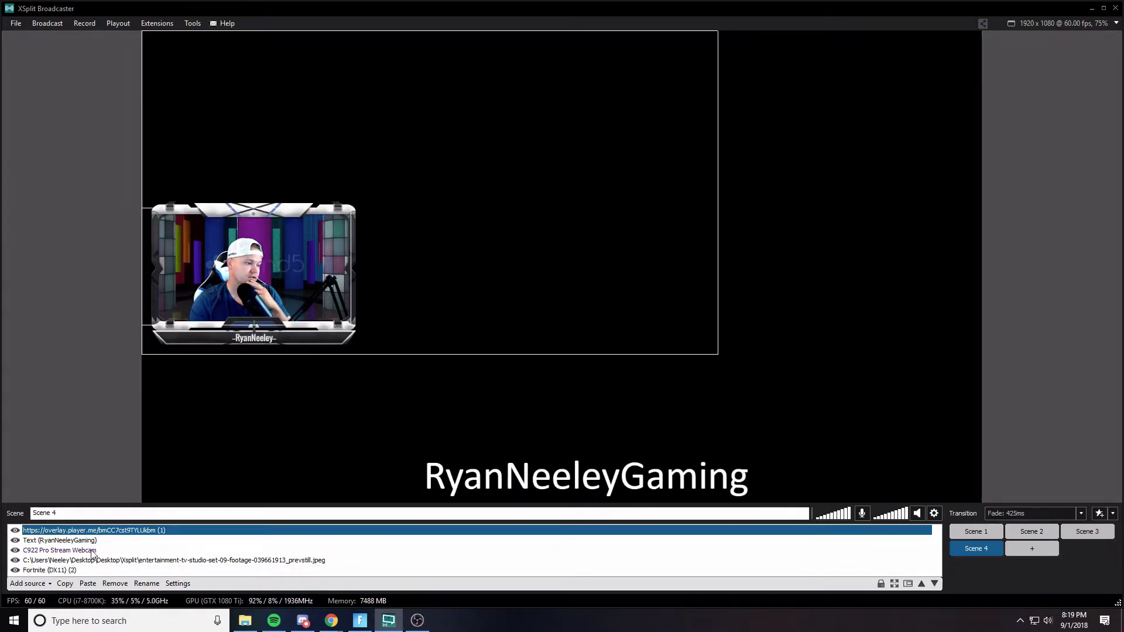
left_click(115, 584)
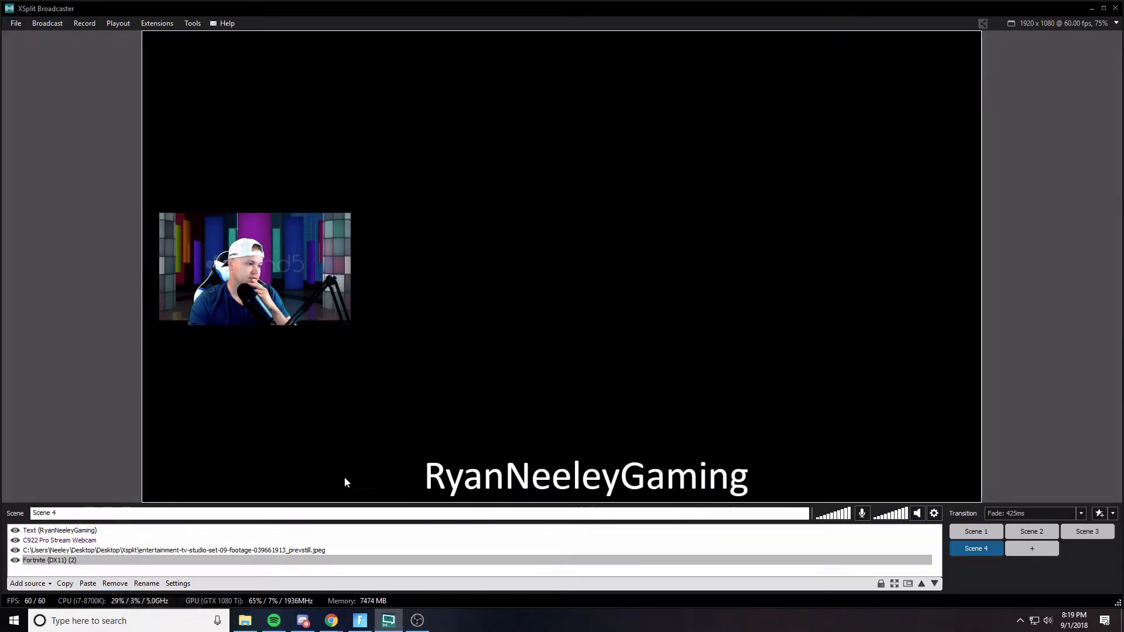
left_click(61, 552)
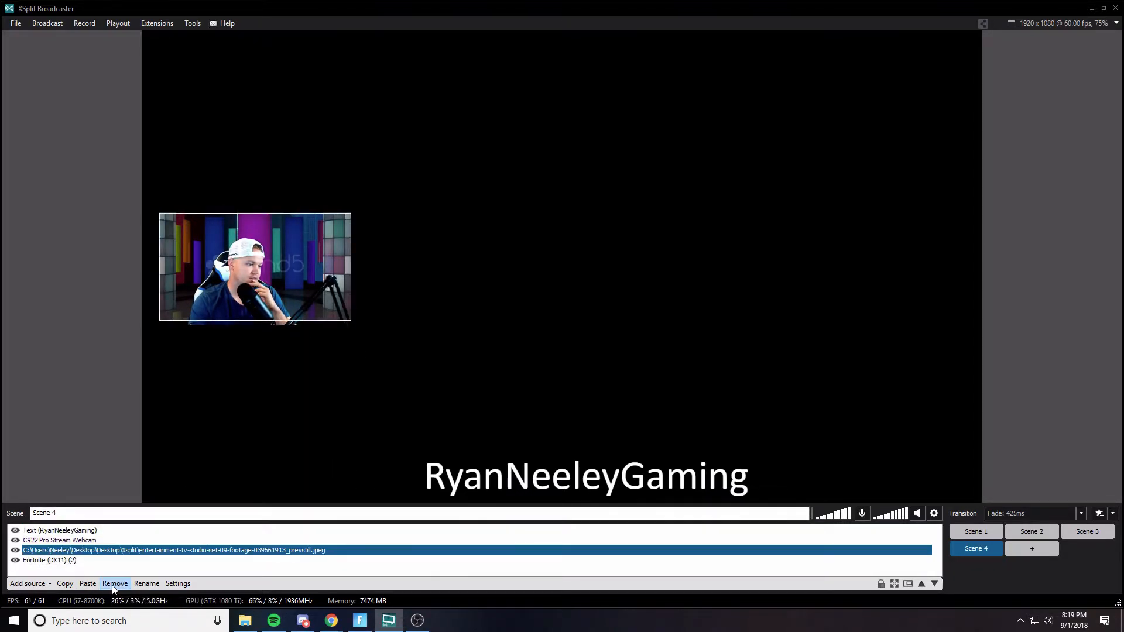
left_click(115, 584)
- Enlarge the webcam source and move it into the lower-left corner of the canvas
left_click_drag(345, 322, 556, 447)
left_click_drag(373, 386, 329, 431)
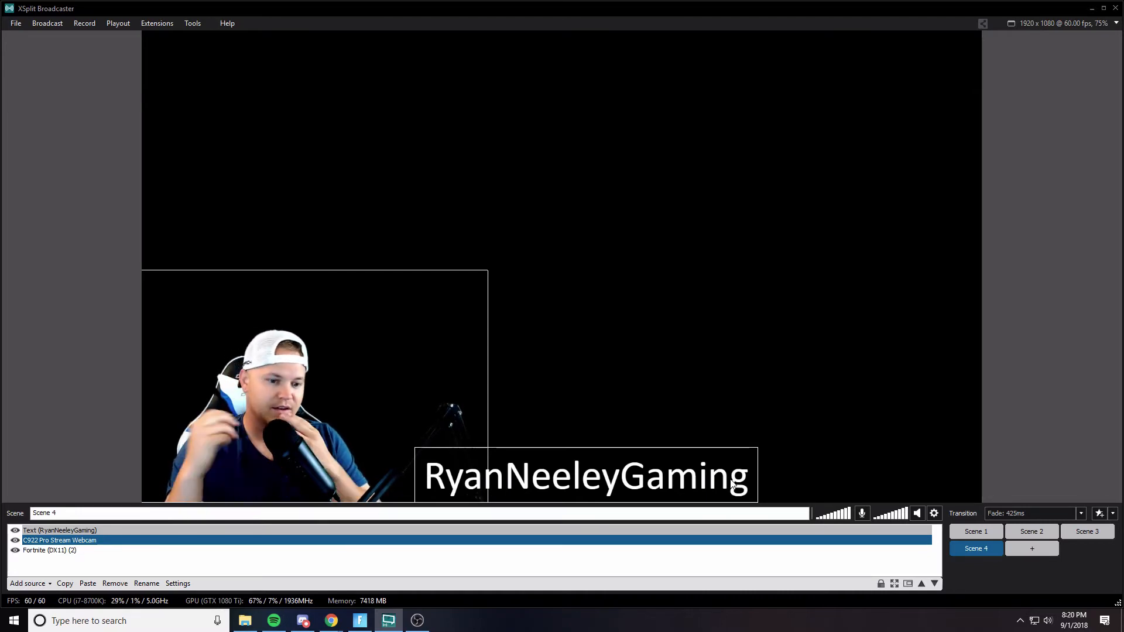
left_click(844, 428)
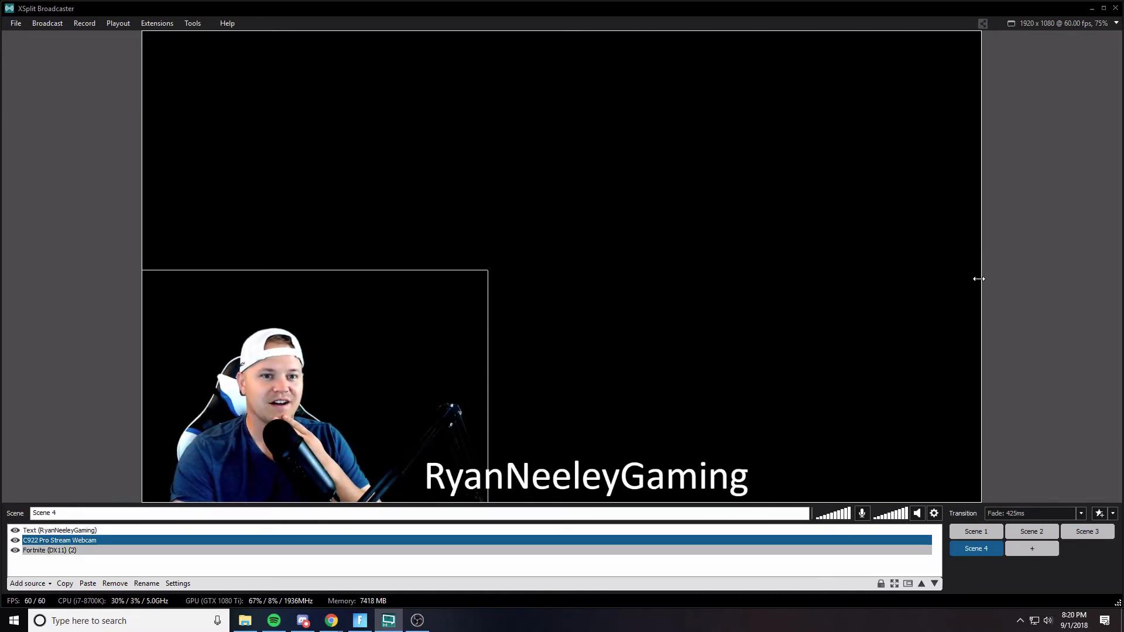
left_click(1035, 199)
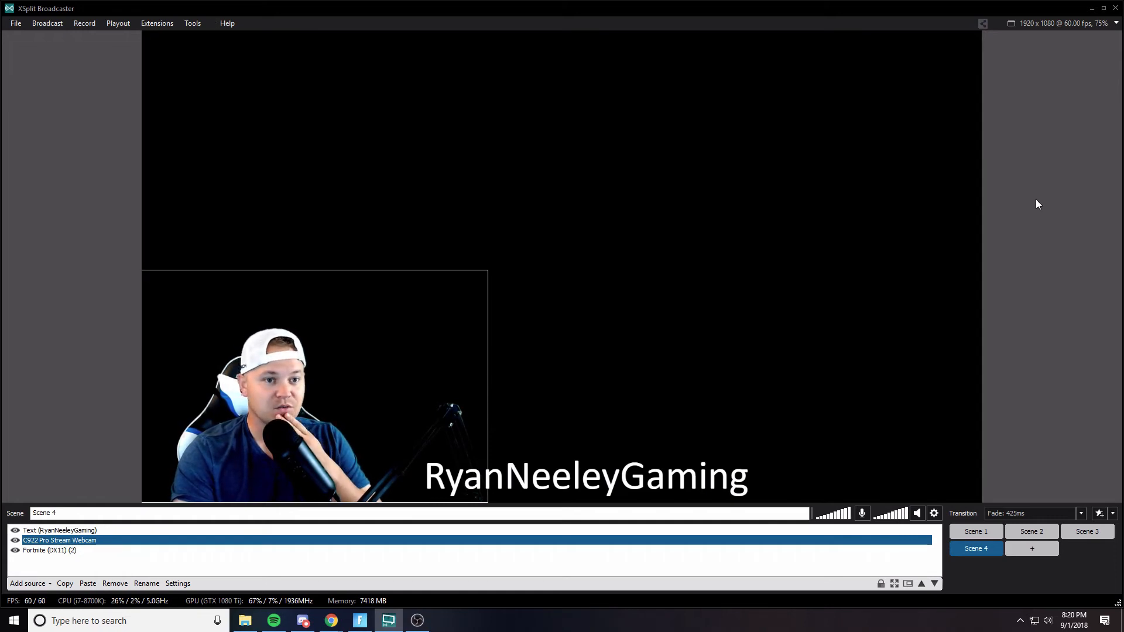